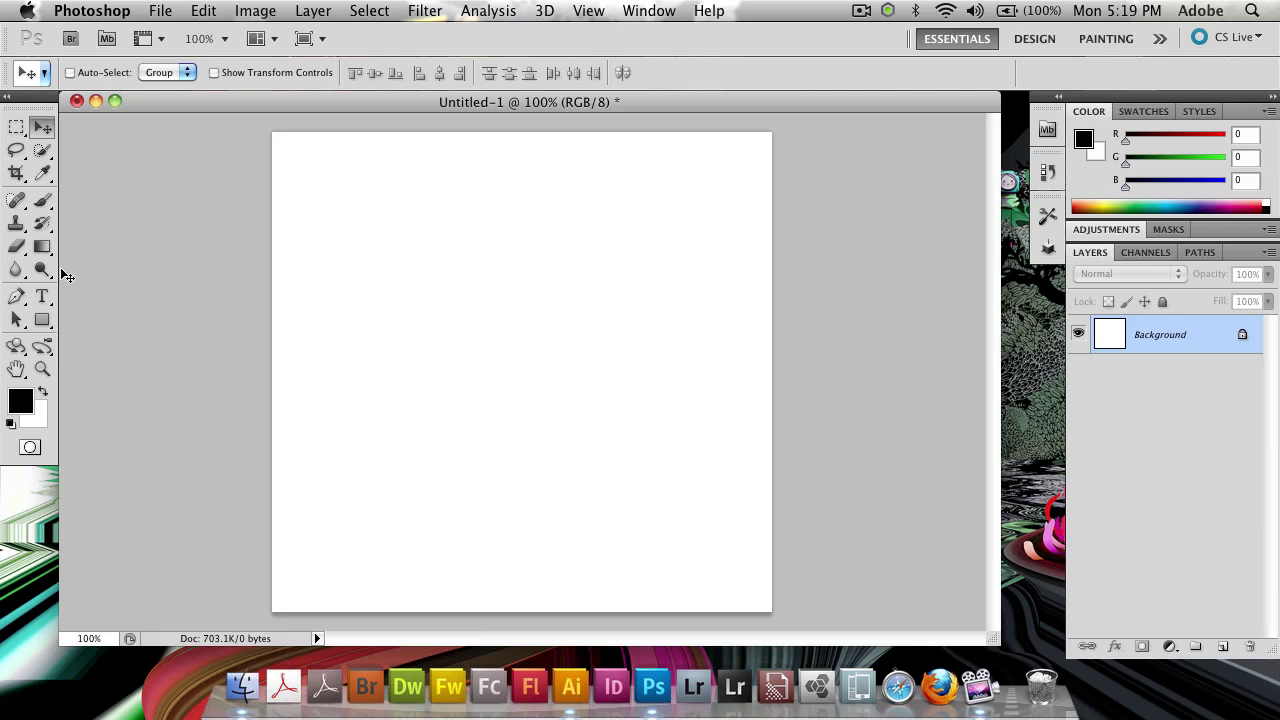
# - Add a text box in the upper middle of the blank canvas containing "3D Text"
pyautogui.click(42, 296)
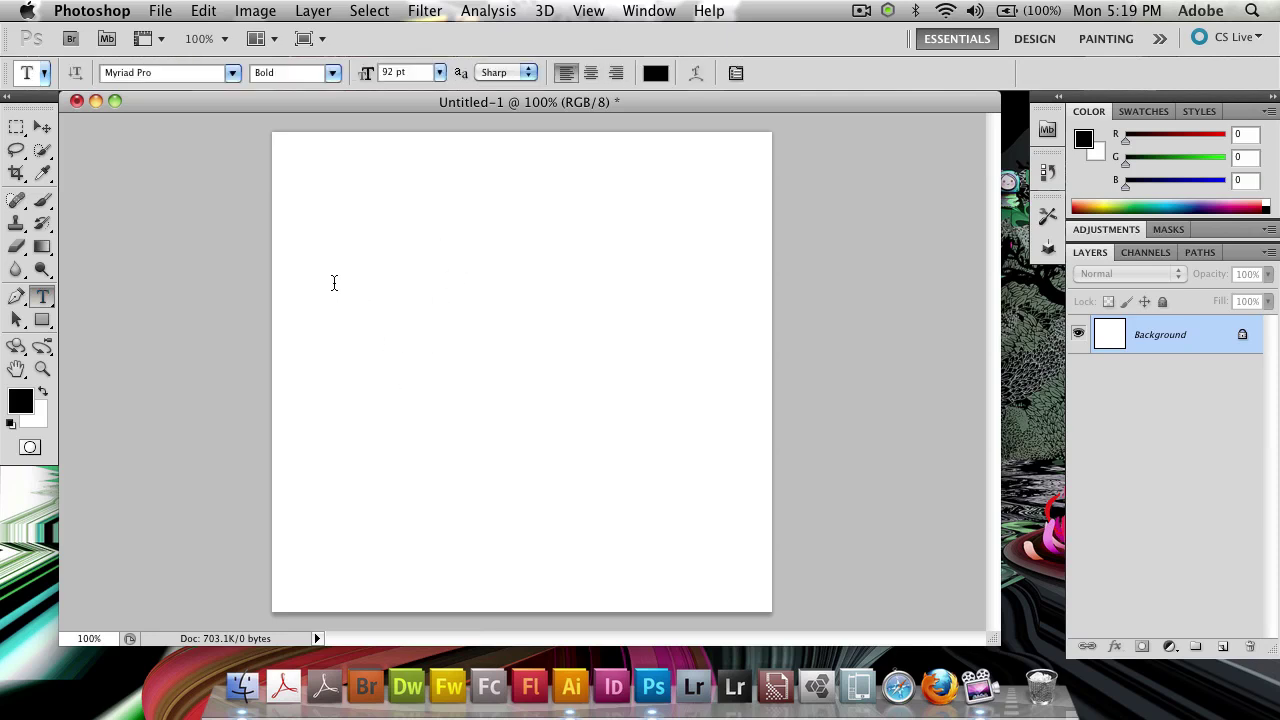
pyautogui.moveTo(511, 381); pyautogui.dragTo(670, 400)
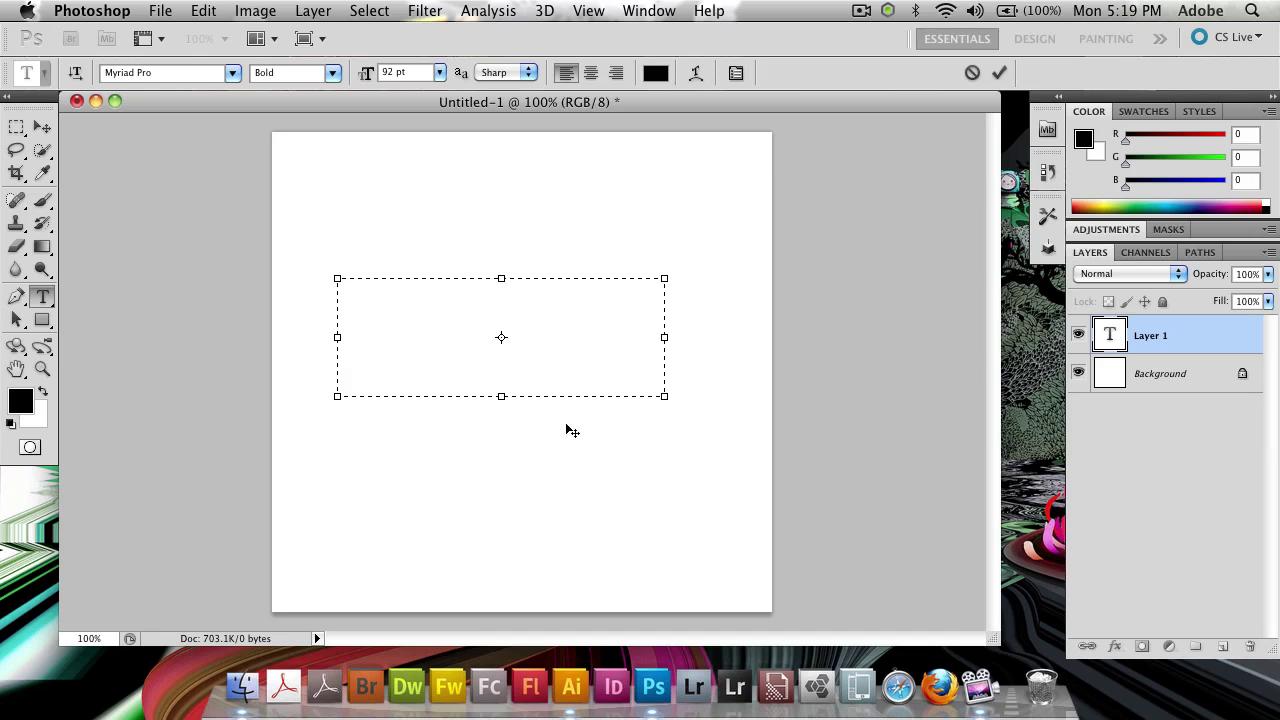
pyautogui.write('3D Text')
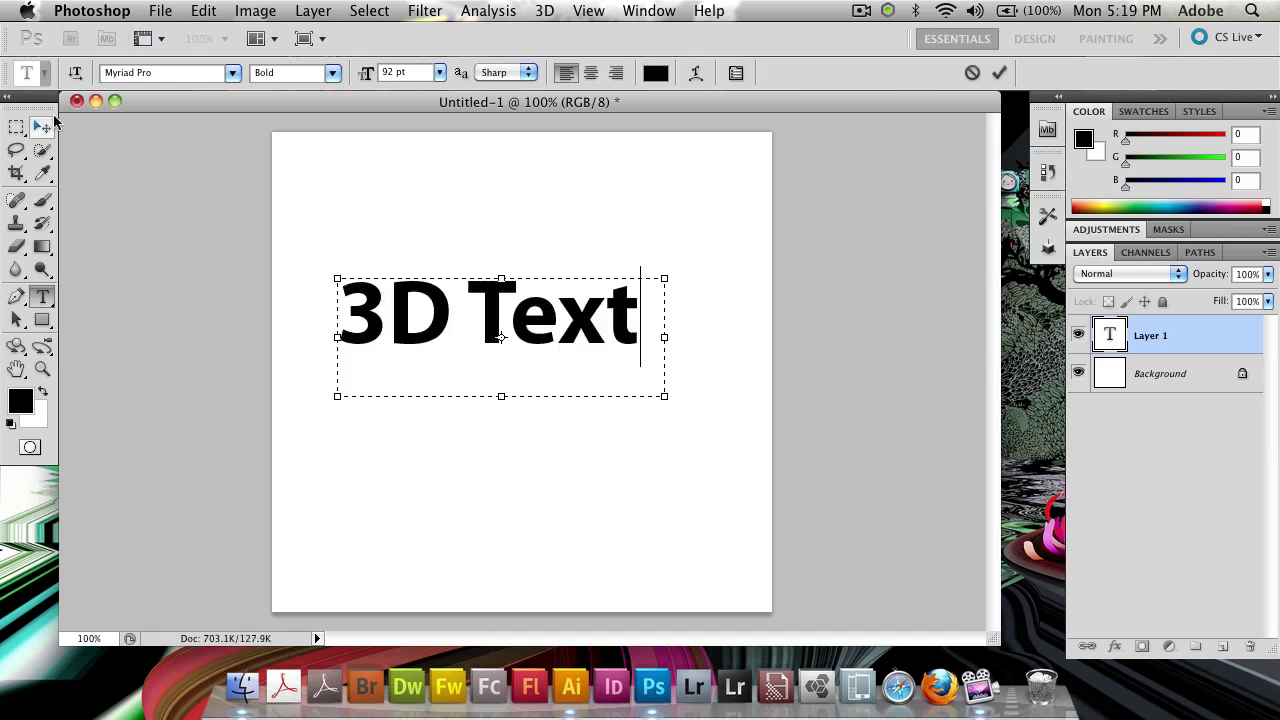
# - Recolour the whole text to blue #2375db
pyautogui.tripleClick(566, 358)
pyautogui.click(663, 73)
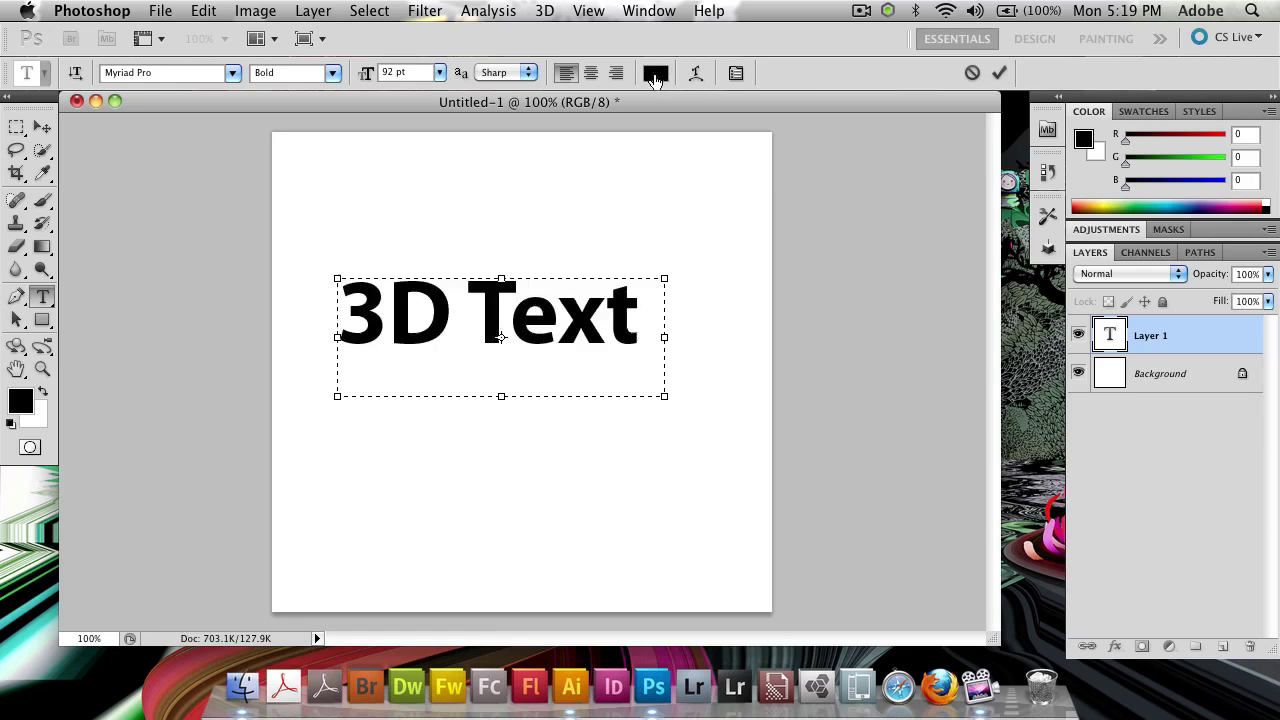
pyautogui.moveTo(668, 135); pyautogui.dragTo(930, 217)
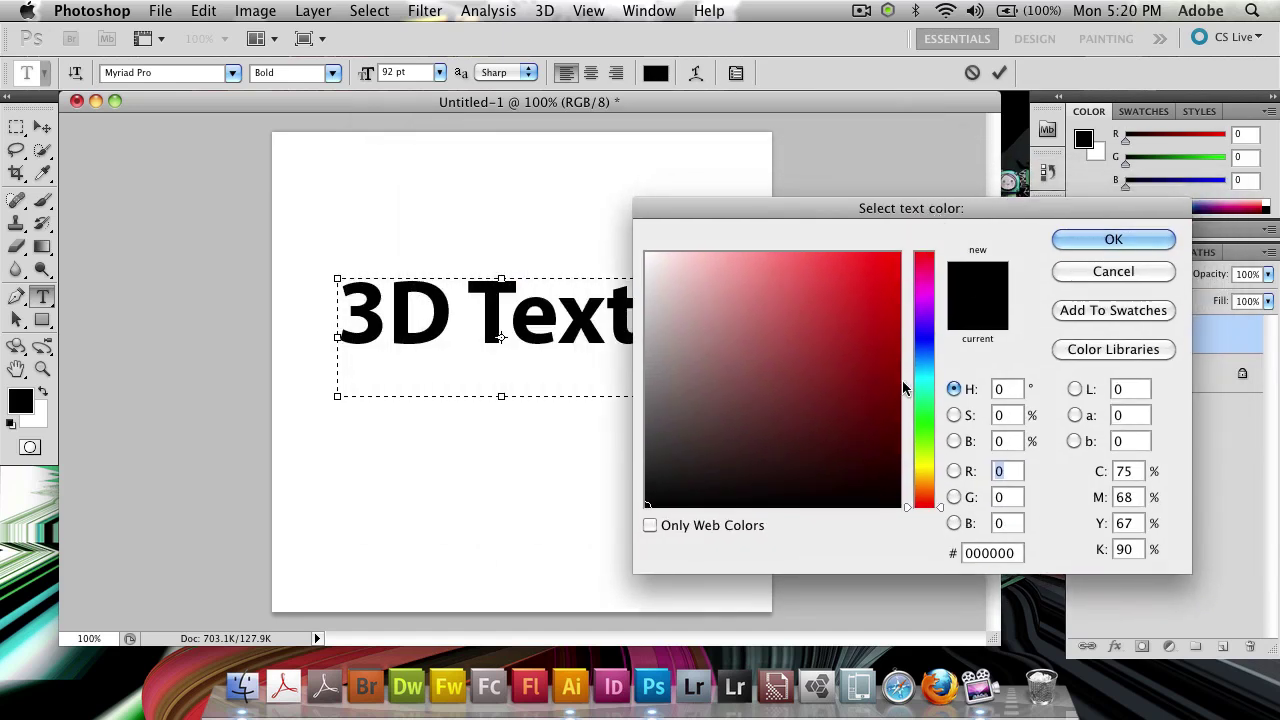
pyautogui.moveTo(910, 386); pyautogui.dragTo(910, 357)
pyautogui.click(857, 360)
pyautogui.click(814, 291)
pyautogui.moveTo(793, 305)
pyautogui.mouseDown()
pyautogui.moveTo(797, 274)
pyautogui.moveTo(857, 277)
pyautogui.moveTo(857, 311)
pyautogui.moveTo(875, 287)
pyautogui.mouseUp()
pyautogui.click(1113, 239)
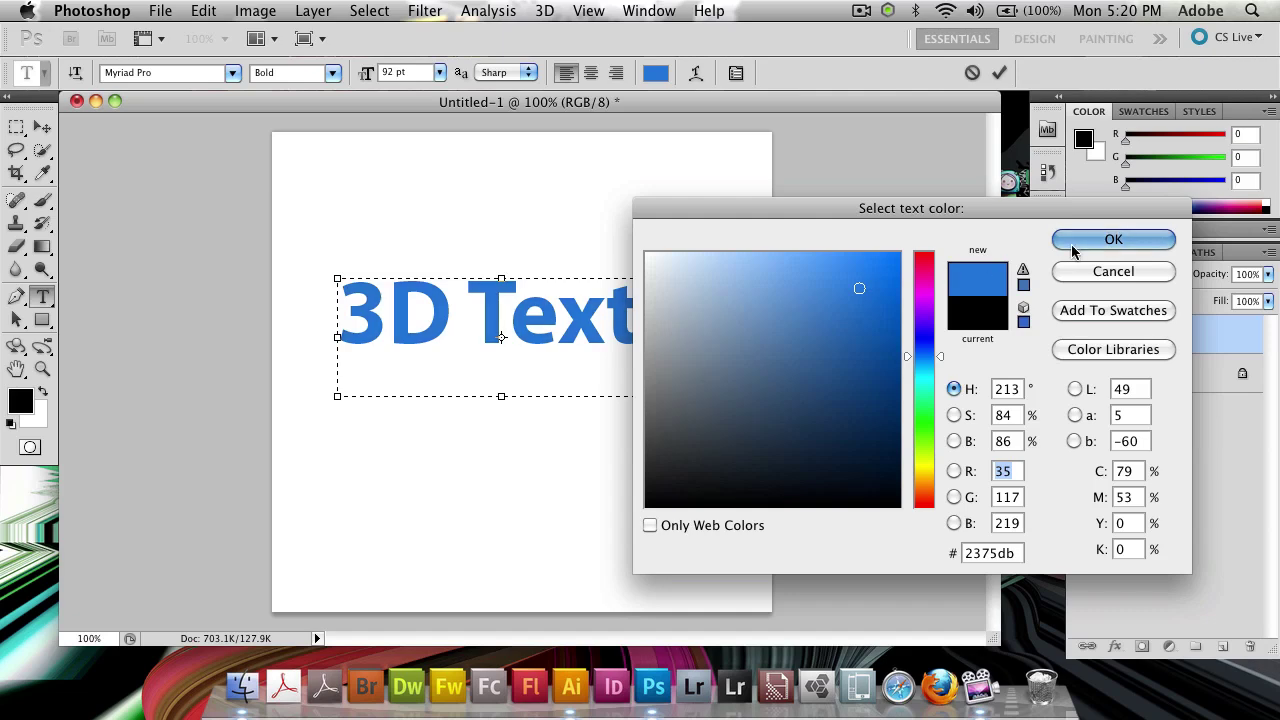
# - Move the text closer to the canvas centre and apply Repoussé to its layer, allowing the text to be rasterized
pyautogui.click(44, 130)
pyautogui.moveTo(594, 322); pyautogui.dragTo(636, 342)
pyautogui.click(549, 12)
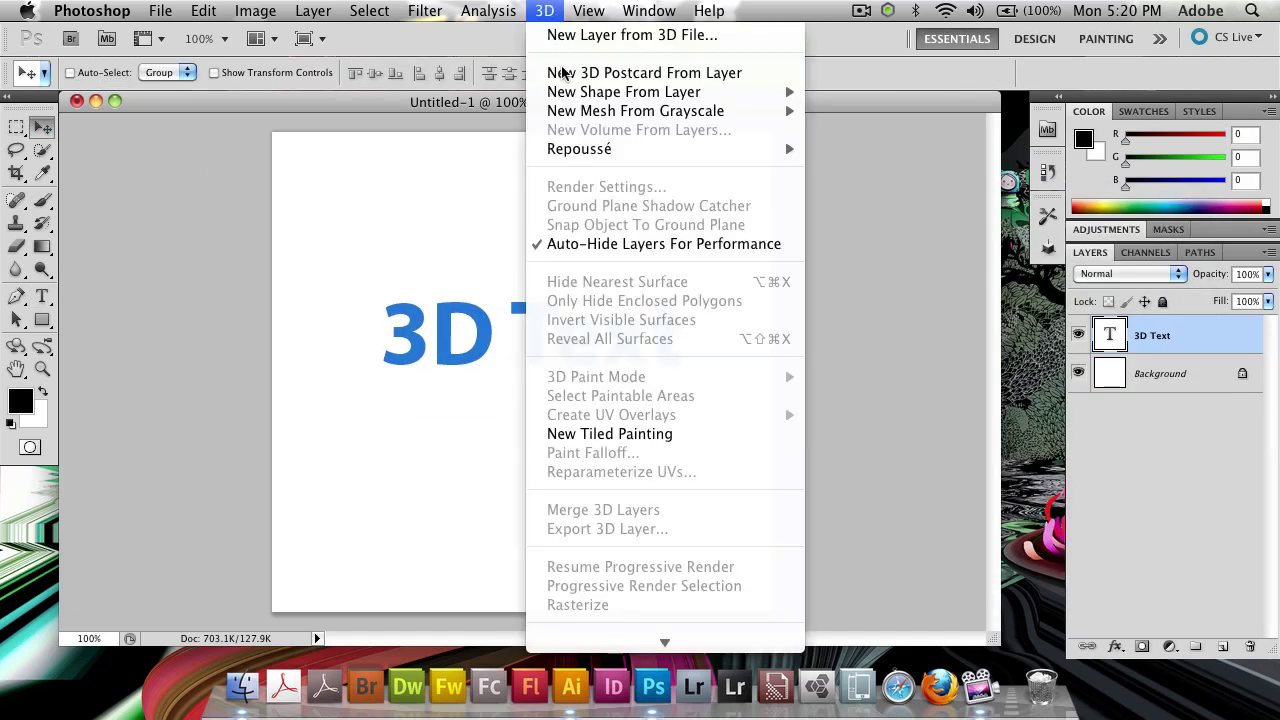
pyautogui.moveTo(556, 155)
pyautogui.click(910, 153)
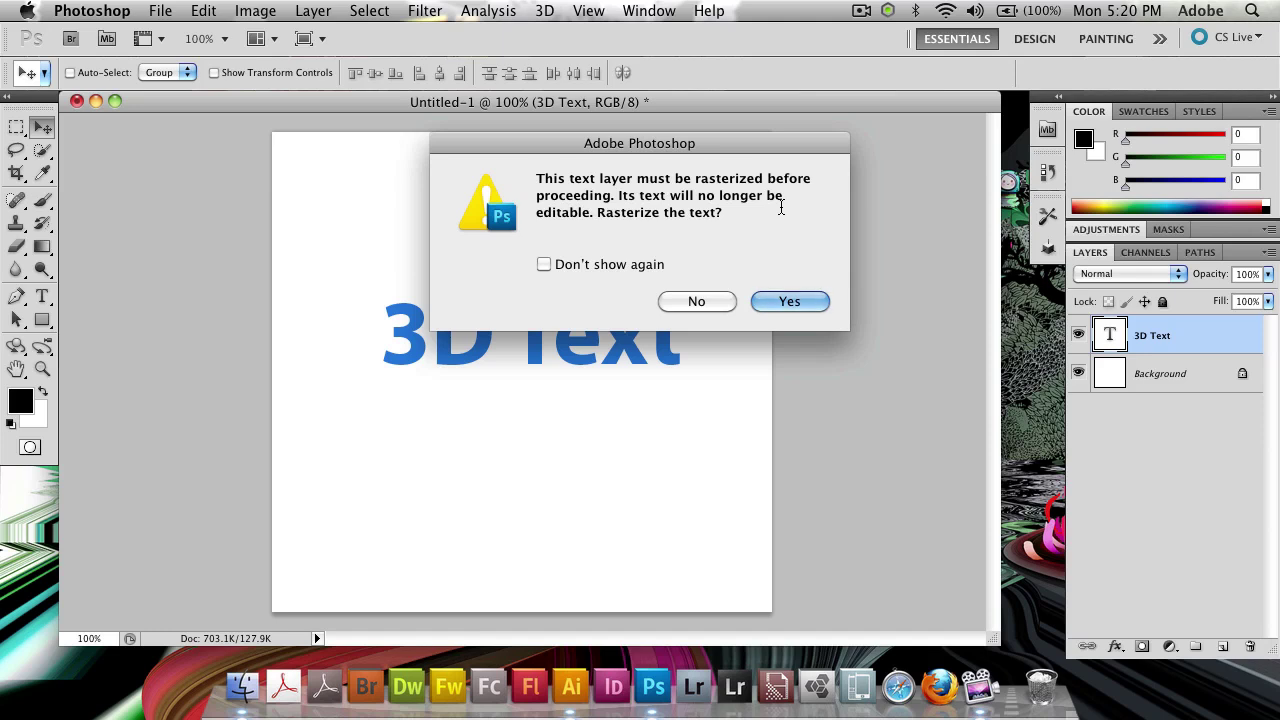
pyautogui.click(788, 301)
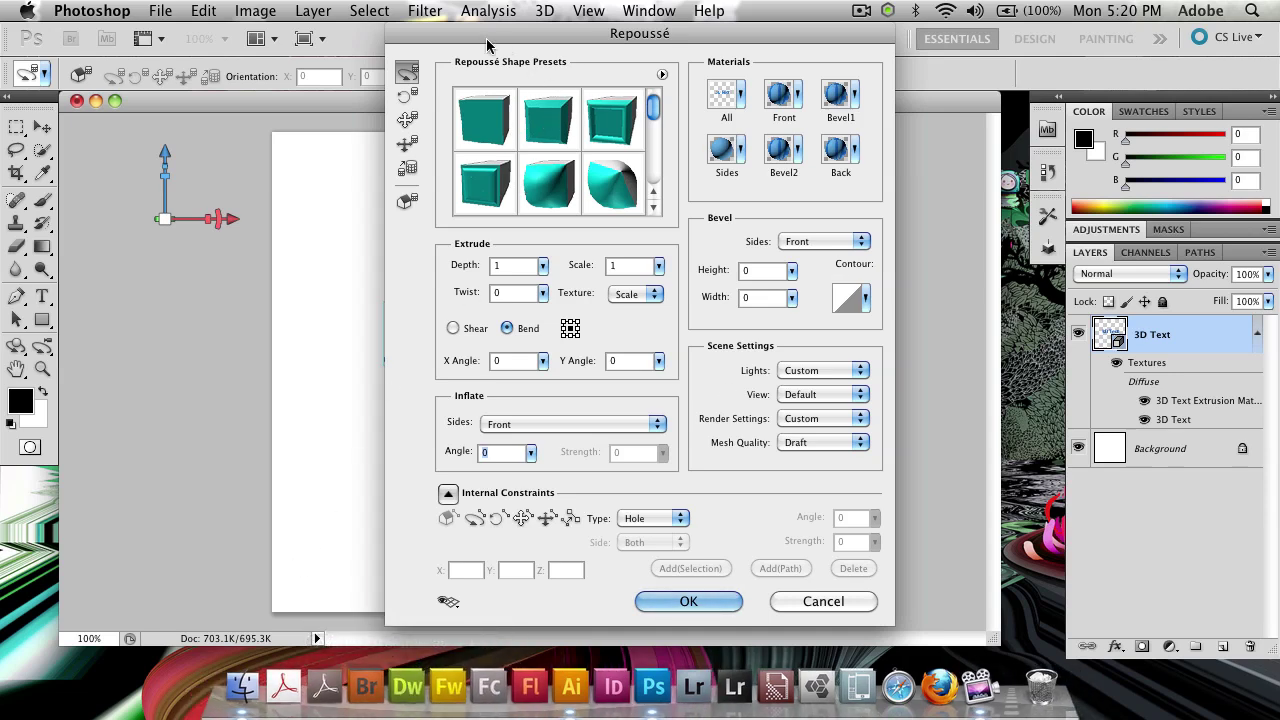
pyautogui.moveTo(485, 38); pyautogui.dragTo(771, 8)
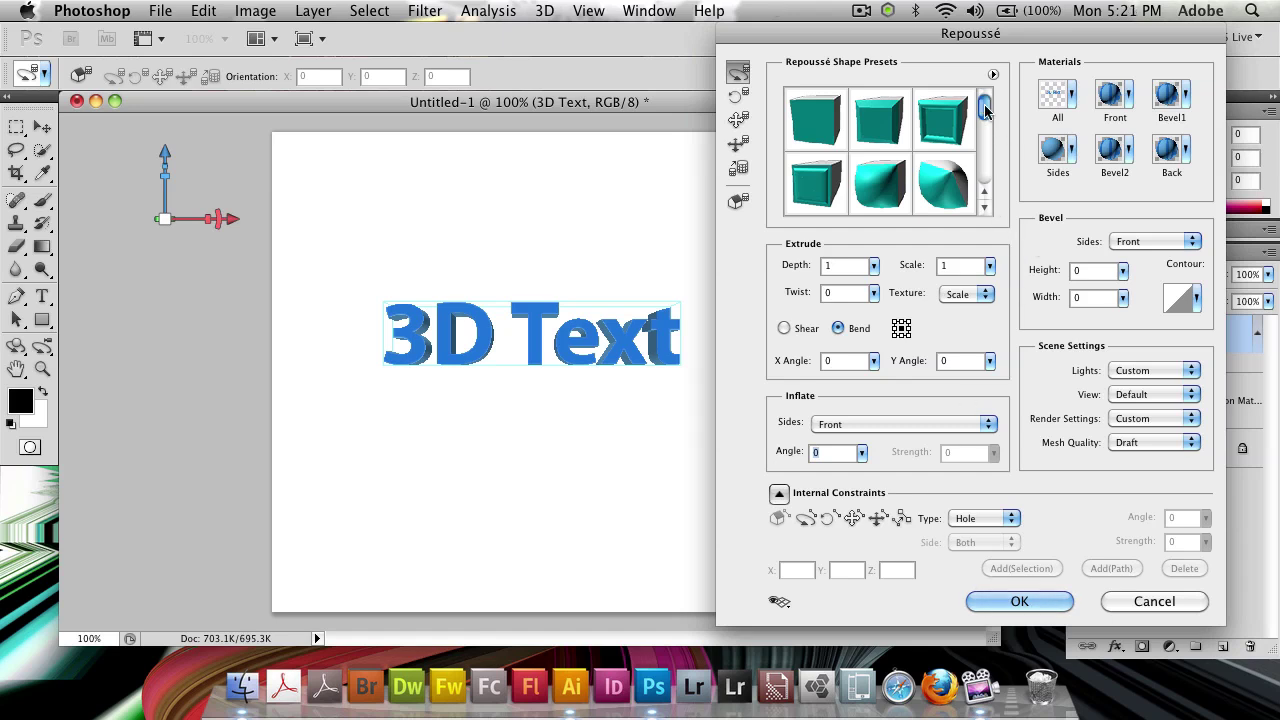
# - Rotate the extruded text mesh to a slight tilt so that its front stays readable and its sides show
pyautogui.moveTo(985, 110)
pyautogui.mouseDown()
pyautogui.moveTo(988, 175)
pyautogui.moveTo(985, 105)
pyautogui.mouseUp()
pyautogui.moveTo(986, 112)
pyautogui.mouseDown()
pyautogui.moveTo(983, 195)
pyautogui.moveTo(975, 110)
pyautogui.mouseUp()
pyautogui.moveTo(592, 304); pyautogui.dragTo(455, 293)
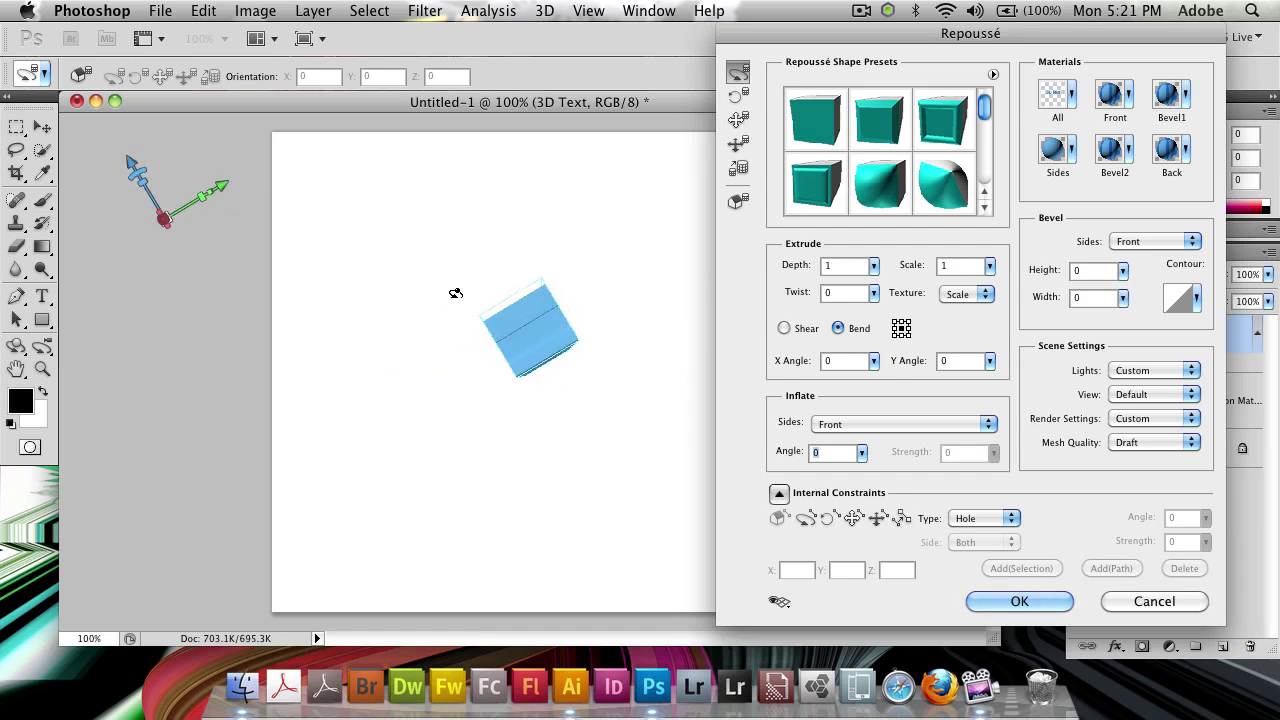
pyautogui.press('super+z')
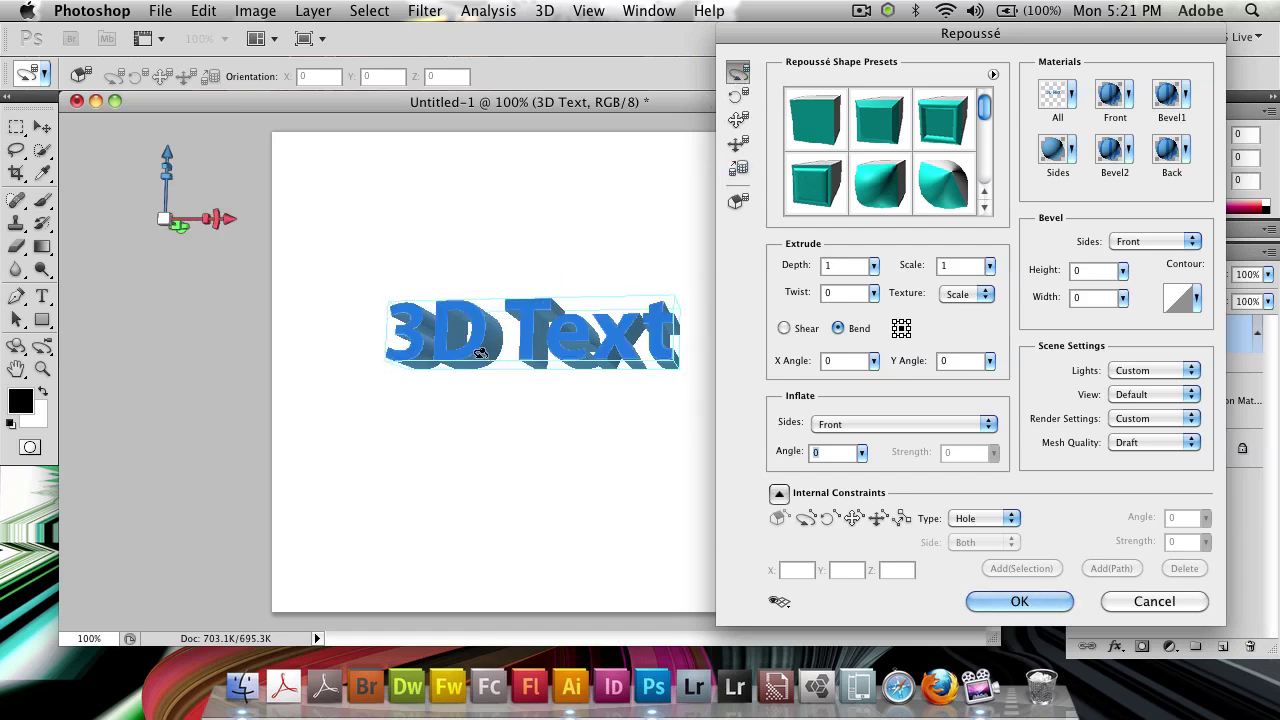
pyautogui.moveTo(480, 352); pyautogui.dragTo(515, 384)
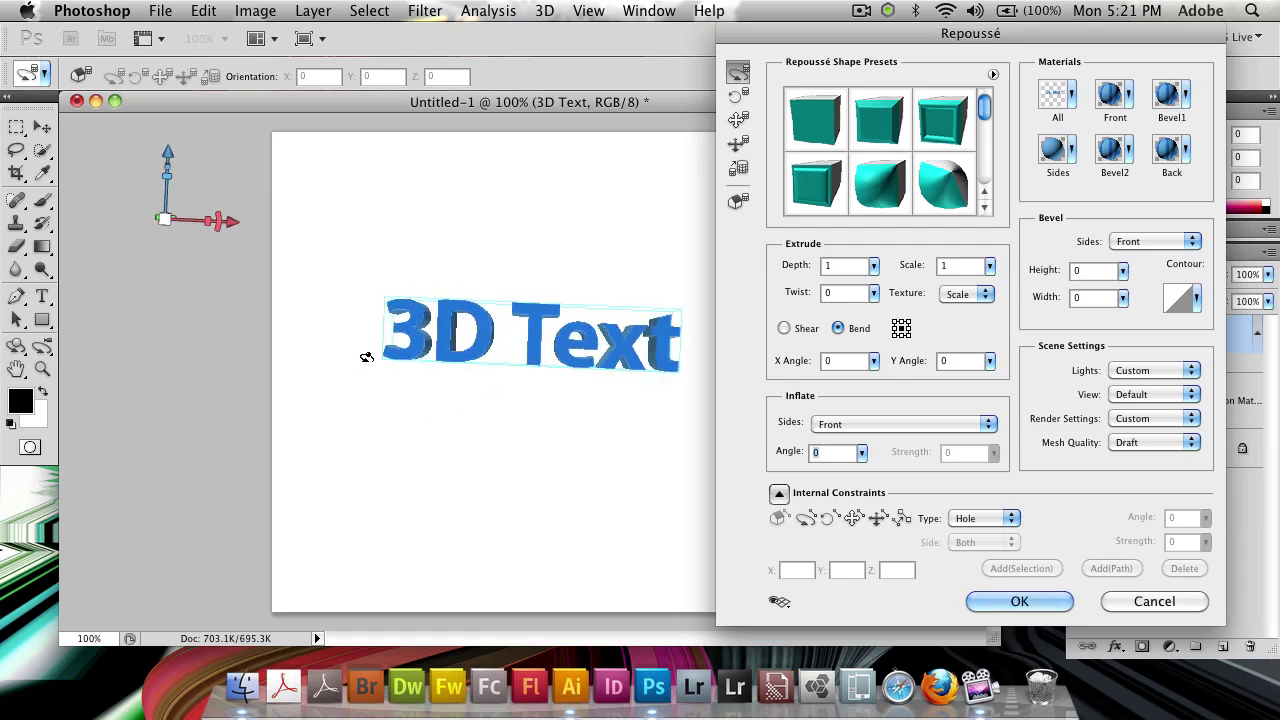
pyautogui.moveTo(366, 357); pyautogui.dragTo(400, 370)
pyautogui.moveTo(630, 398); pyautogui.dragTo(660, 381)
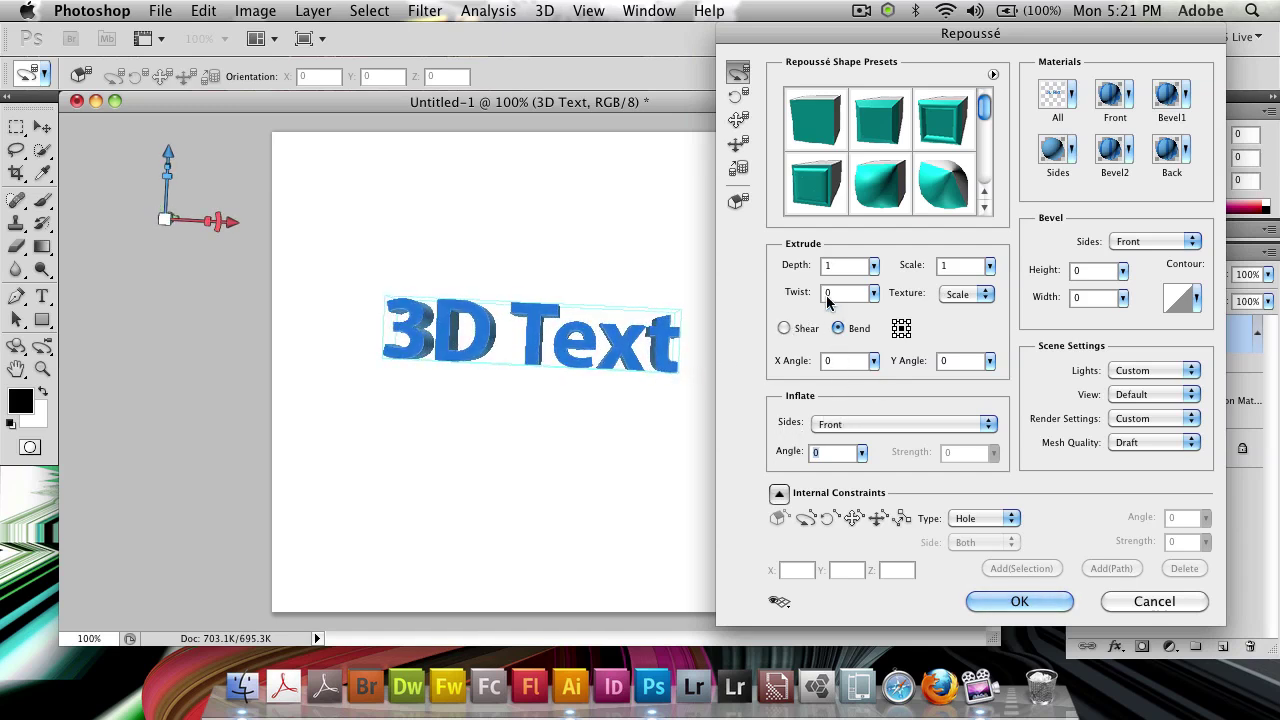
# - Set the extrusion depth to 2.47 and its scale to 0.55
pyautogui.moveTo(851, 271); pyautogui.dragTo(813, 270)
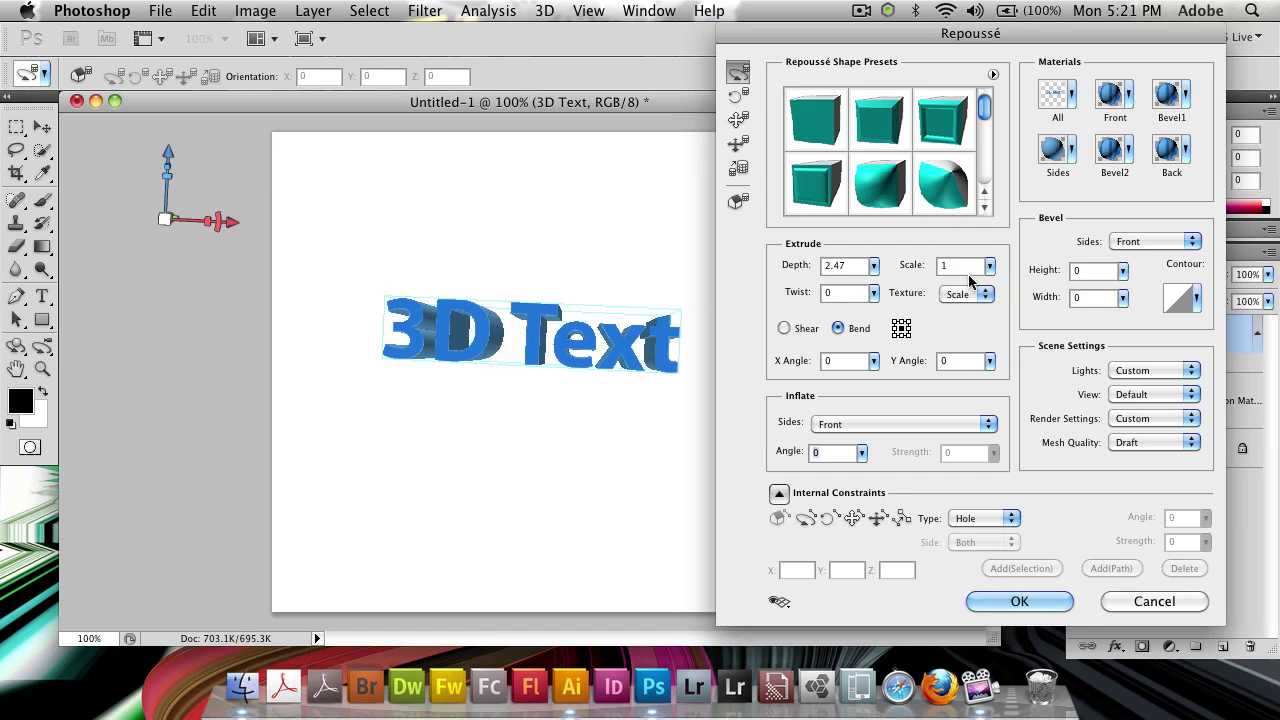
pyautogui.moveTo(916, 270); pyautogui.dragTo(855, 283)
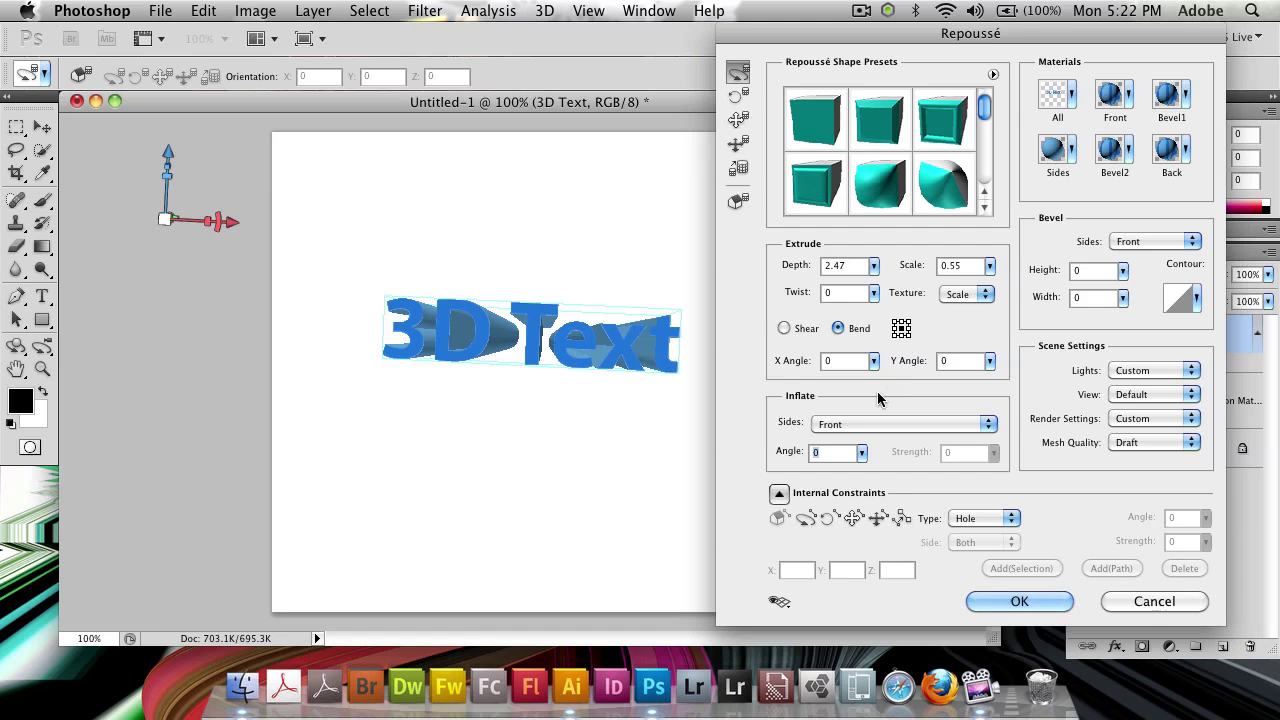
# - Try twisting the extrusion and reset the twist to 0
pyautogui.moveTo(826, 300); pyautogui.dragTo(862, 306)
pyautogui.moveTo(1057, 320); pyautogui.dragTo(851, 309)
pyautogui.click(855, 293)
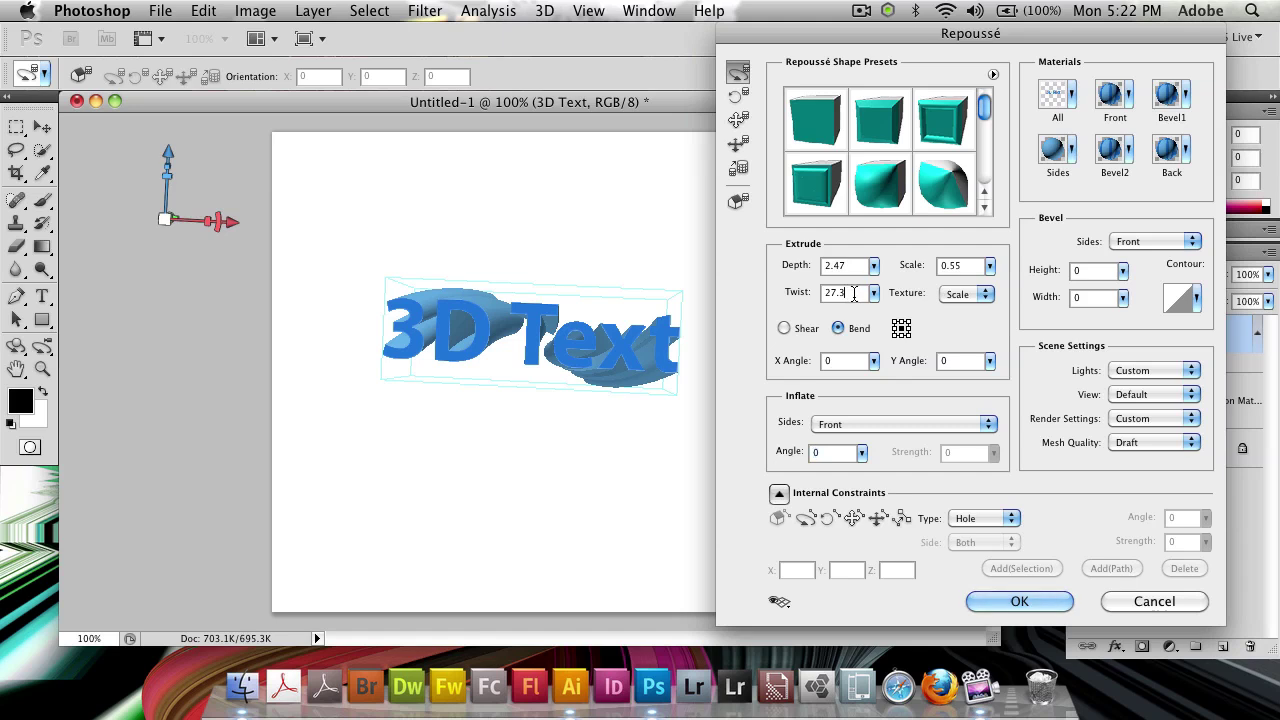
pyautogui.write('0')
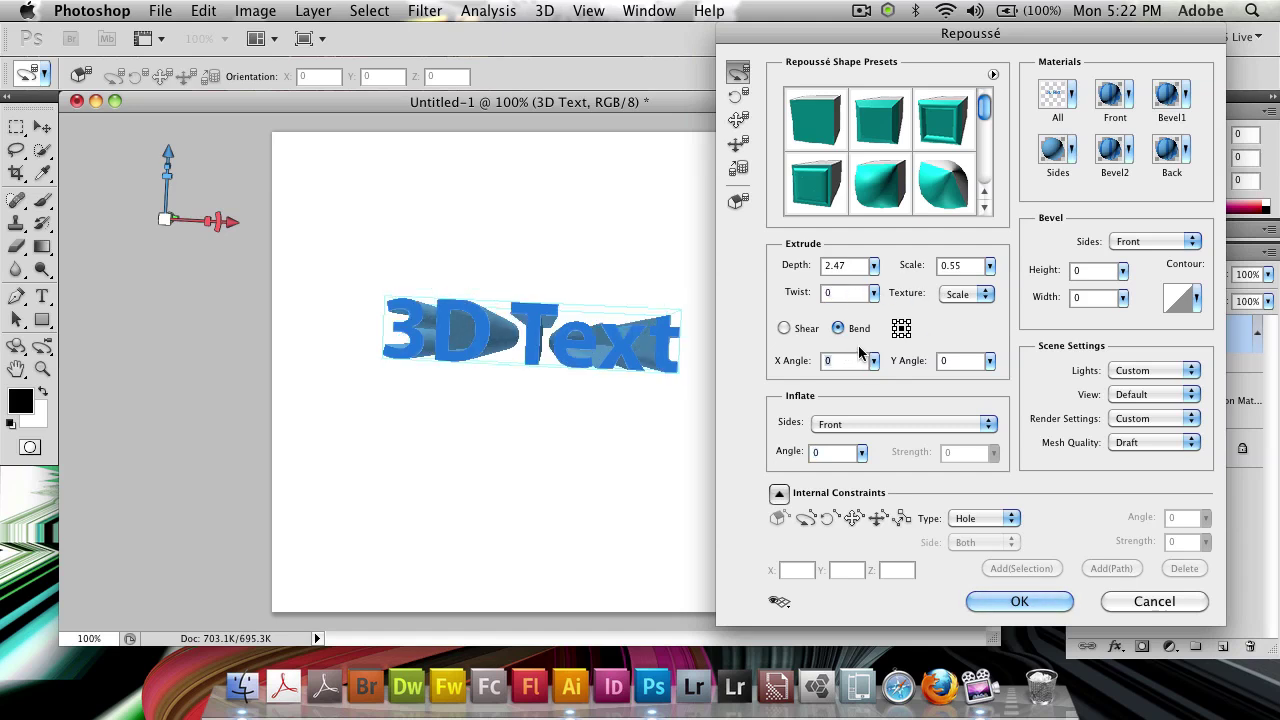
pyautogui.press('Tab')
# - Switch the extrusion to Shear, try X angles of 12.5 and 6, and reset the X angle to 0
pyautogui.click(786, 329)
pyautogui.moveTo(785, 362); pyautogui.dragTo(962, 376)
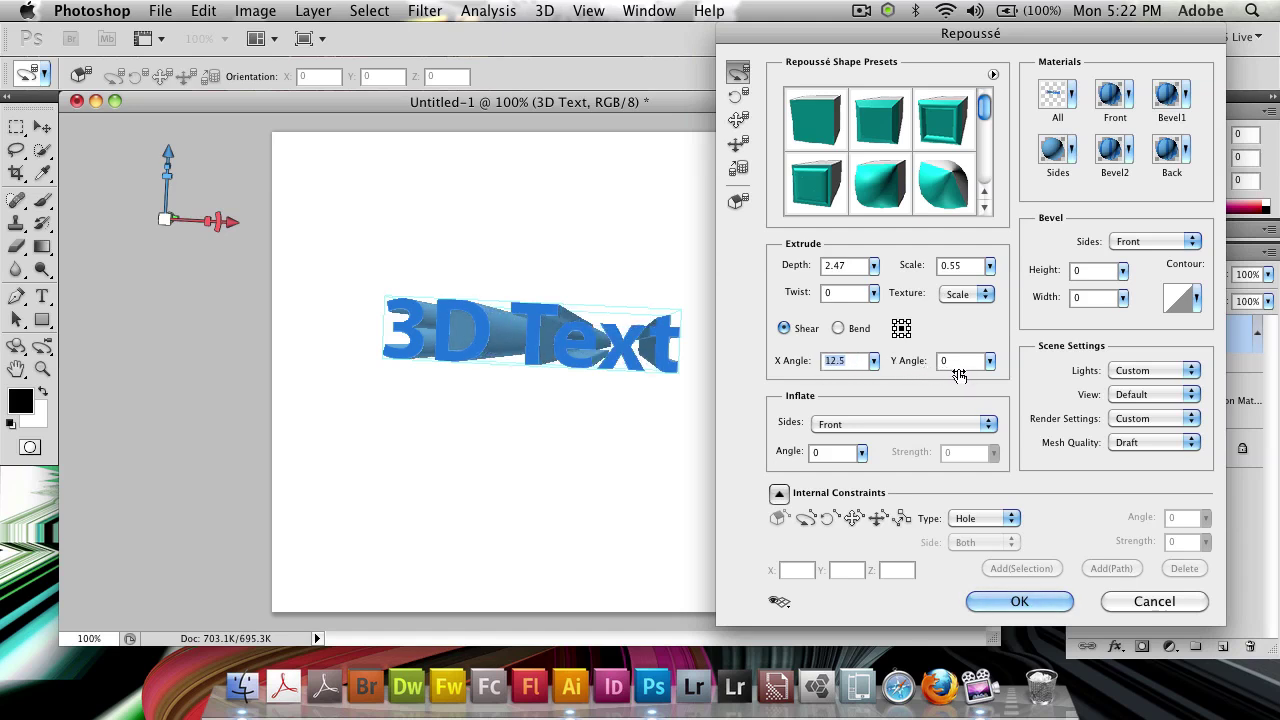
pyautogui.write('6')
pyautogui.press('Tab')
pyautogui.write('0')
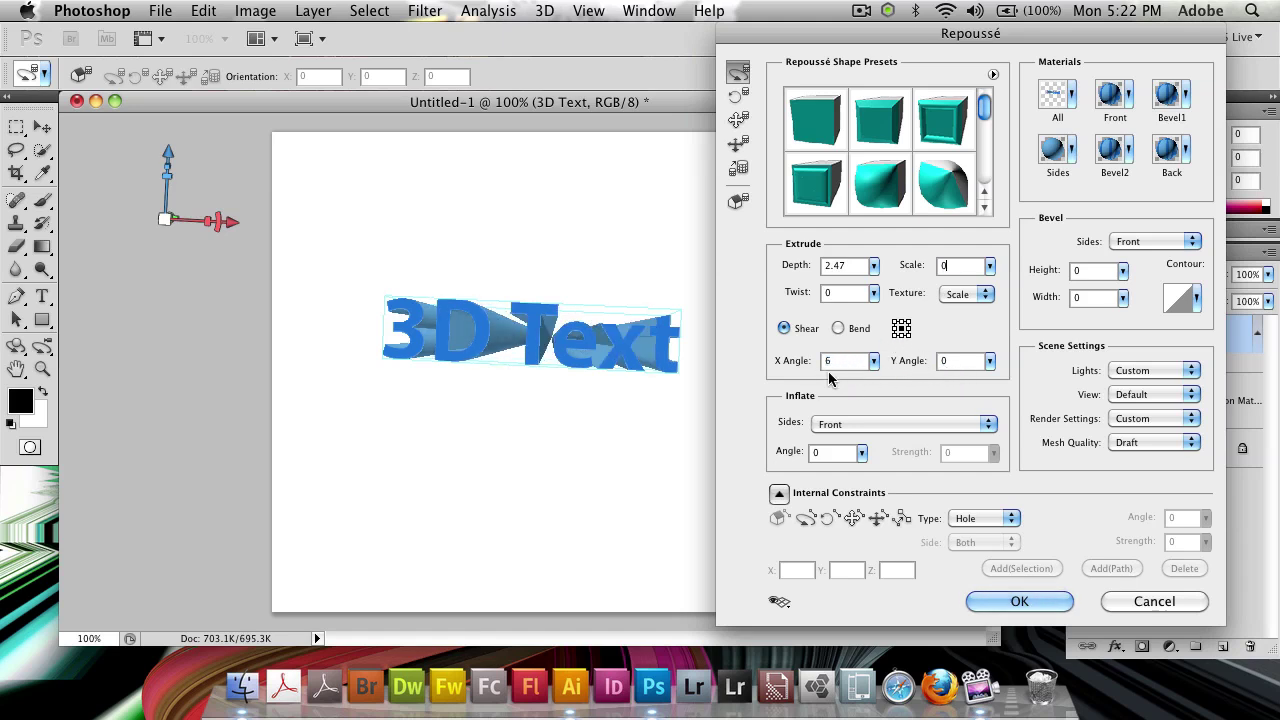
pyautogui.hotkey('ctrl', 'z')
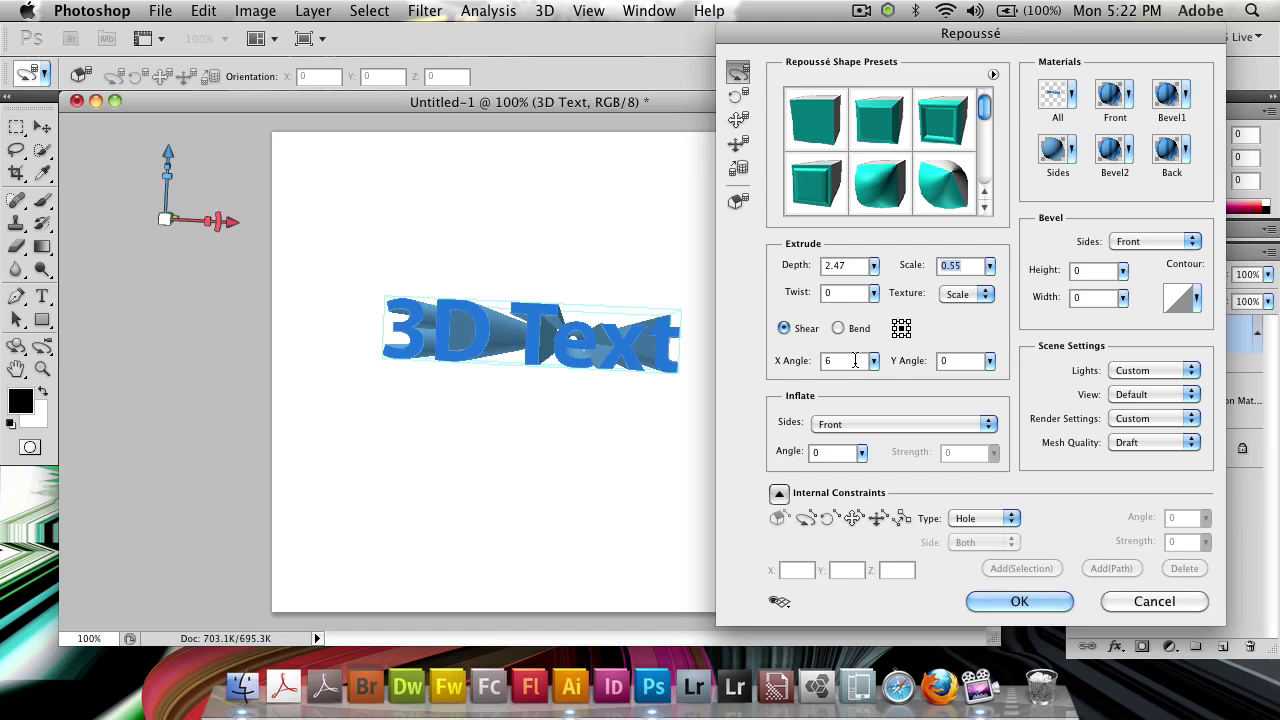
pyautogui.write('0')
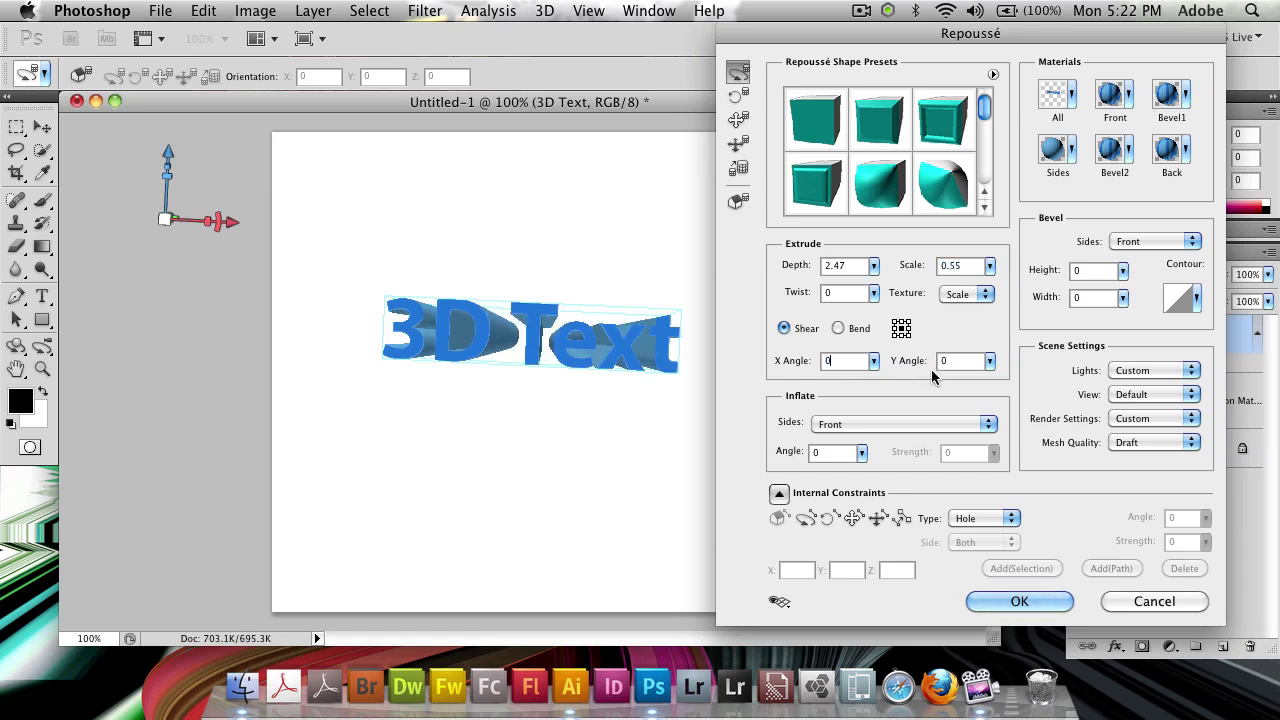
# - Try a Y angle of -73.5 on the sheared extrusion and a Bend with a Y angle of -165.3
pyautogui.click(940, 361)
pyautogui.moveTo(897, 361); pyautogui.dragTo(838, 330)
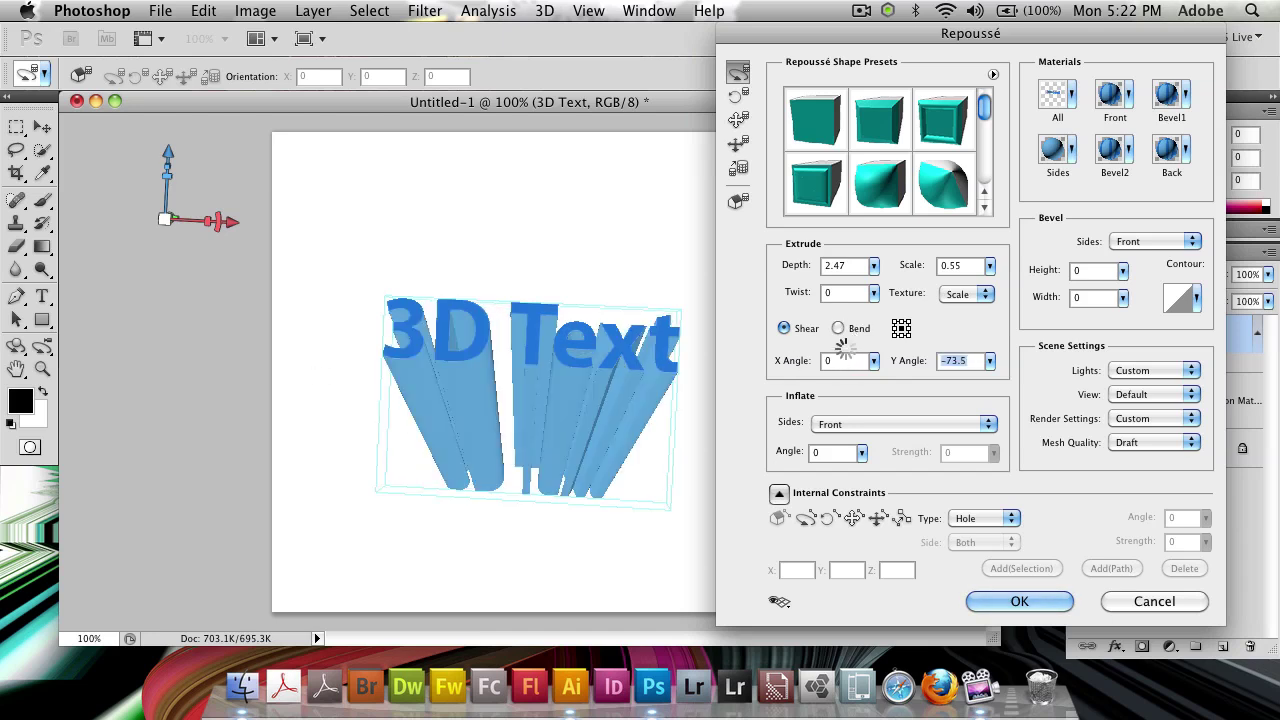
pyautogui.click(838, 328)
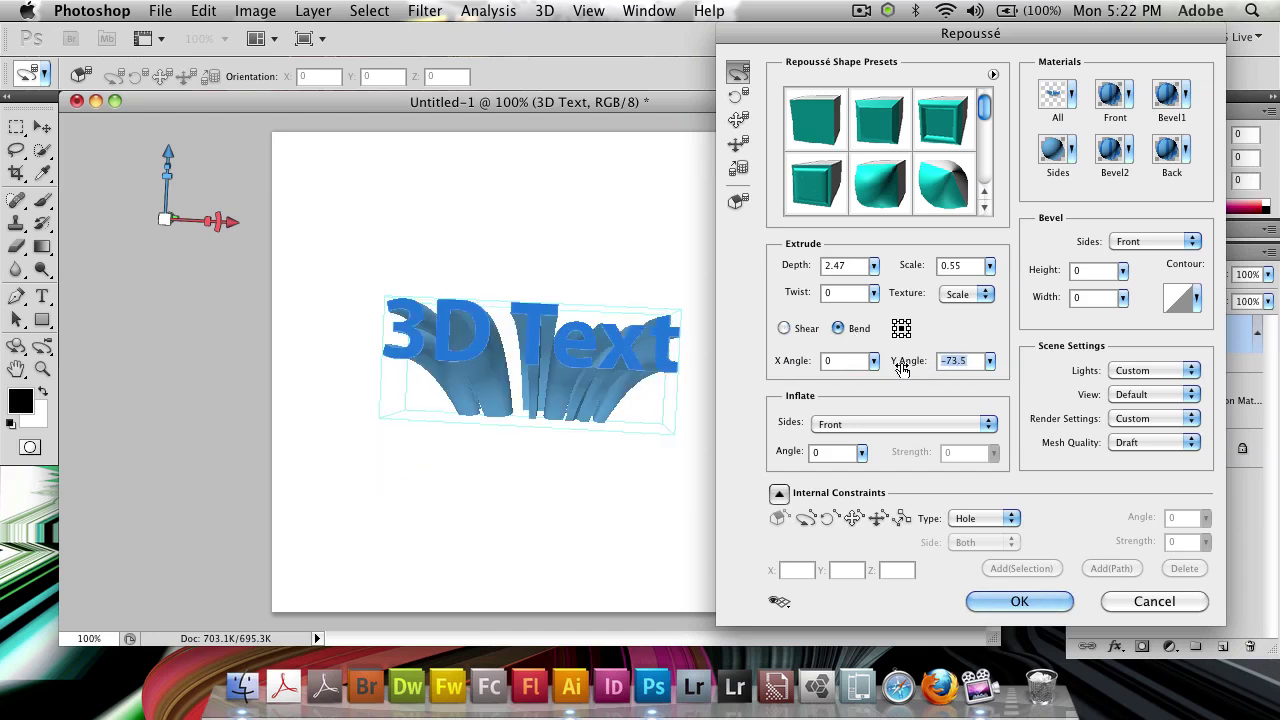
pyautogui.moveTo(903, 368); pyautogui.dragTo(787, 376)
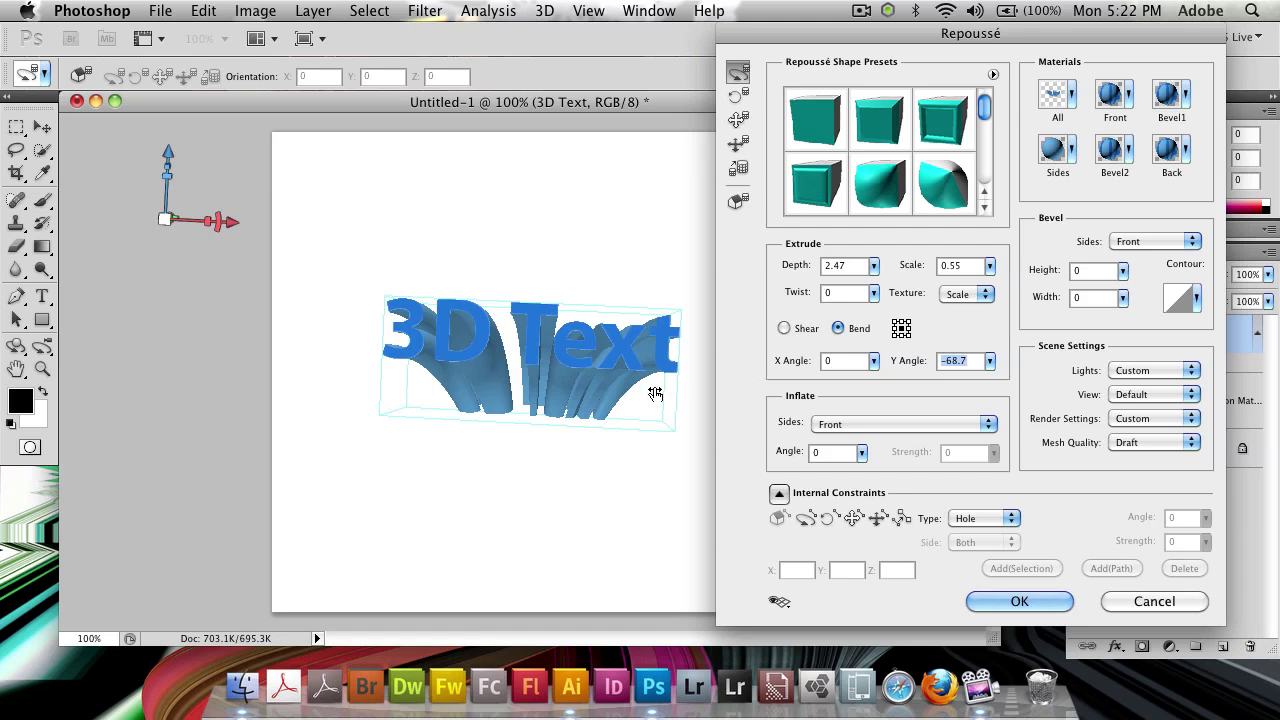
pyautogui.moveTo(290, 398); pyautogui.dragTo(172, 372)
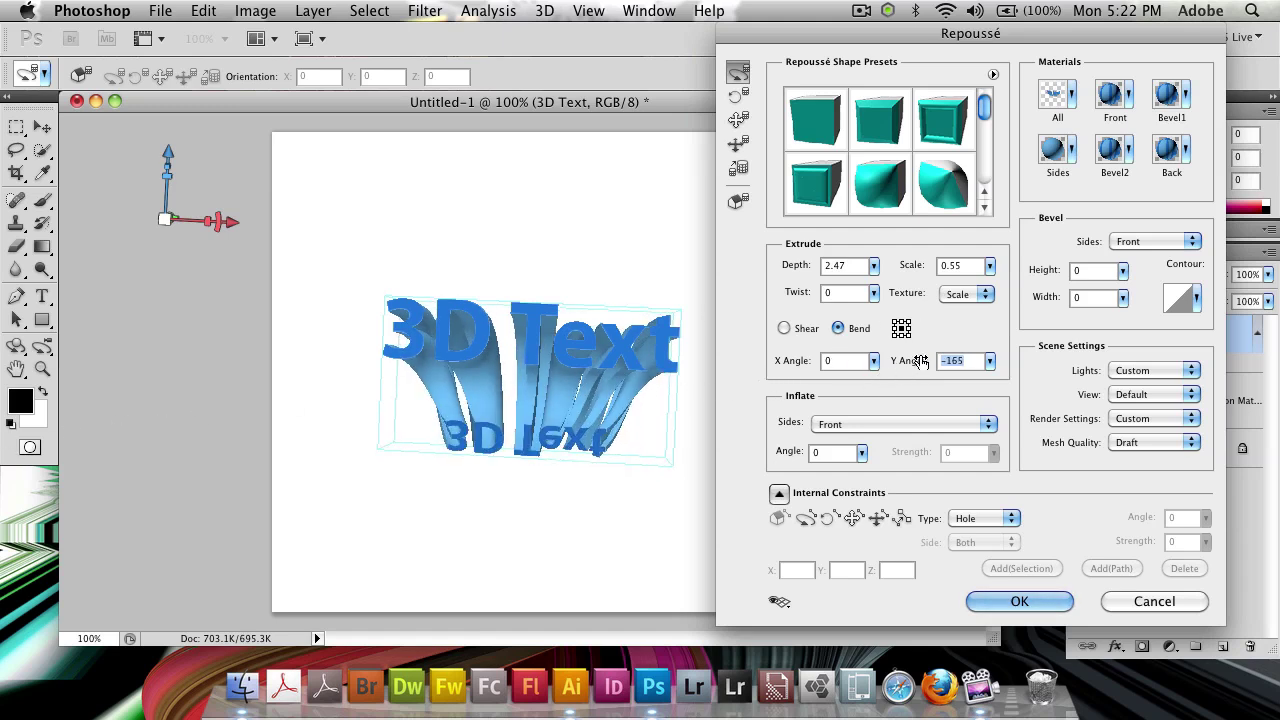
pyautogui.moveTo(919, 361); pyautogui.dragTo(823, 330)
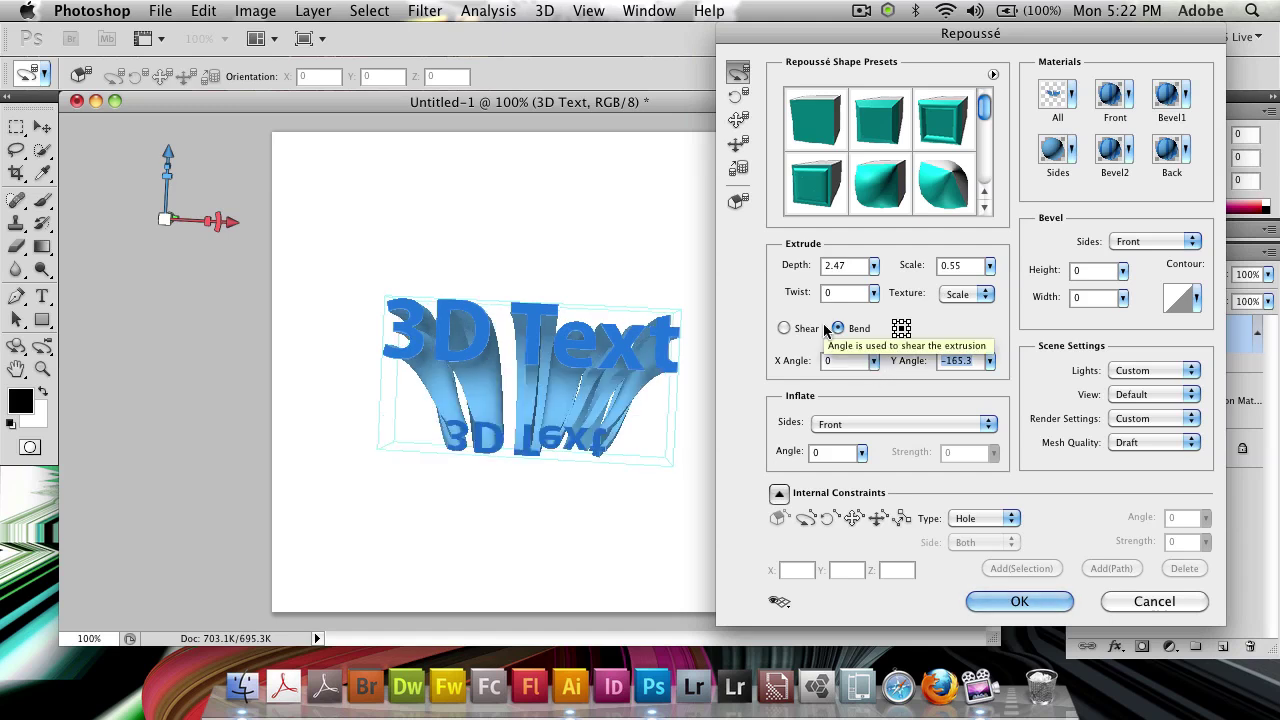
# - Switch the extrusion back to Shear, try a Y angle of -146.9, and reset the Y angle to 0
pyautogui.click(785, 329)
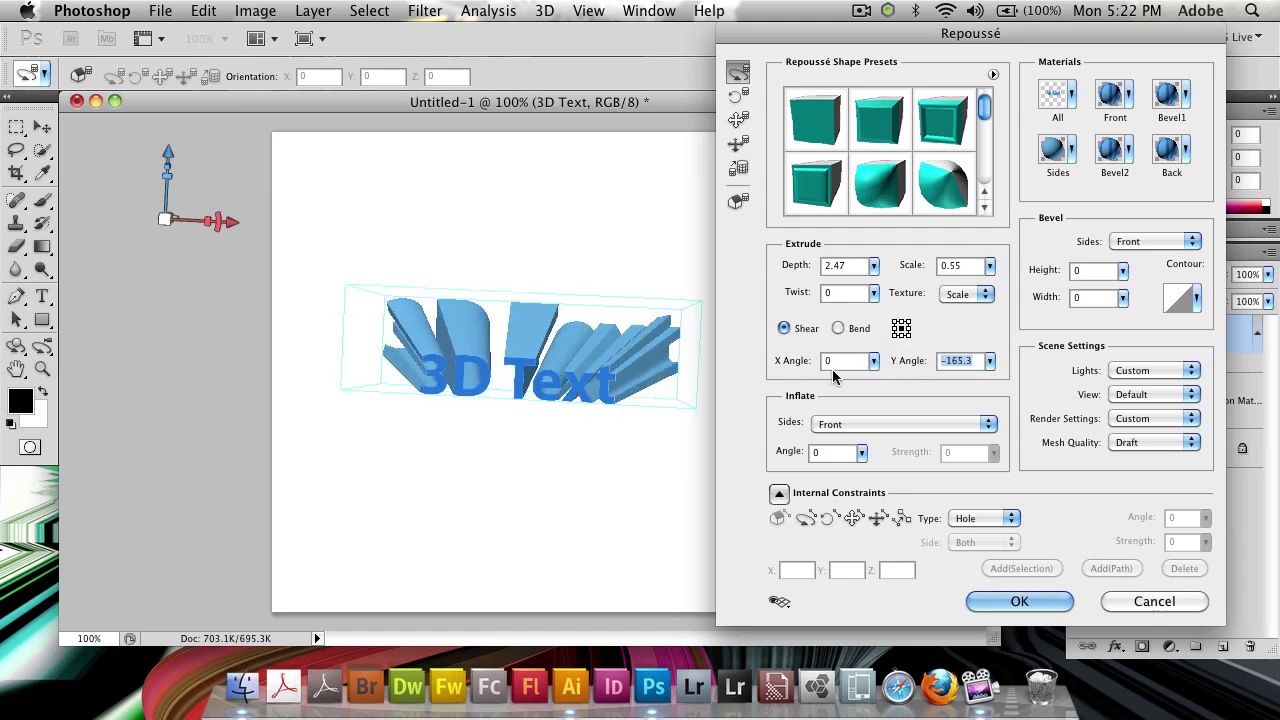
pyautogui.moveTo(920, 365); pyautogui.dragTo(866, 366)
pyautogui.moveTo(670, 401); pyautogui.dragTo(523, 423)
pyautogui.moveTo(1130, 386); pyautogui.dragTo(1100, 388)
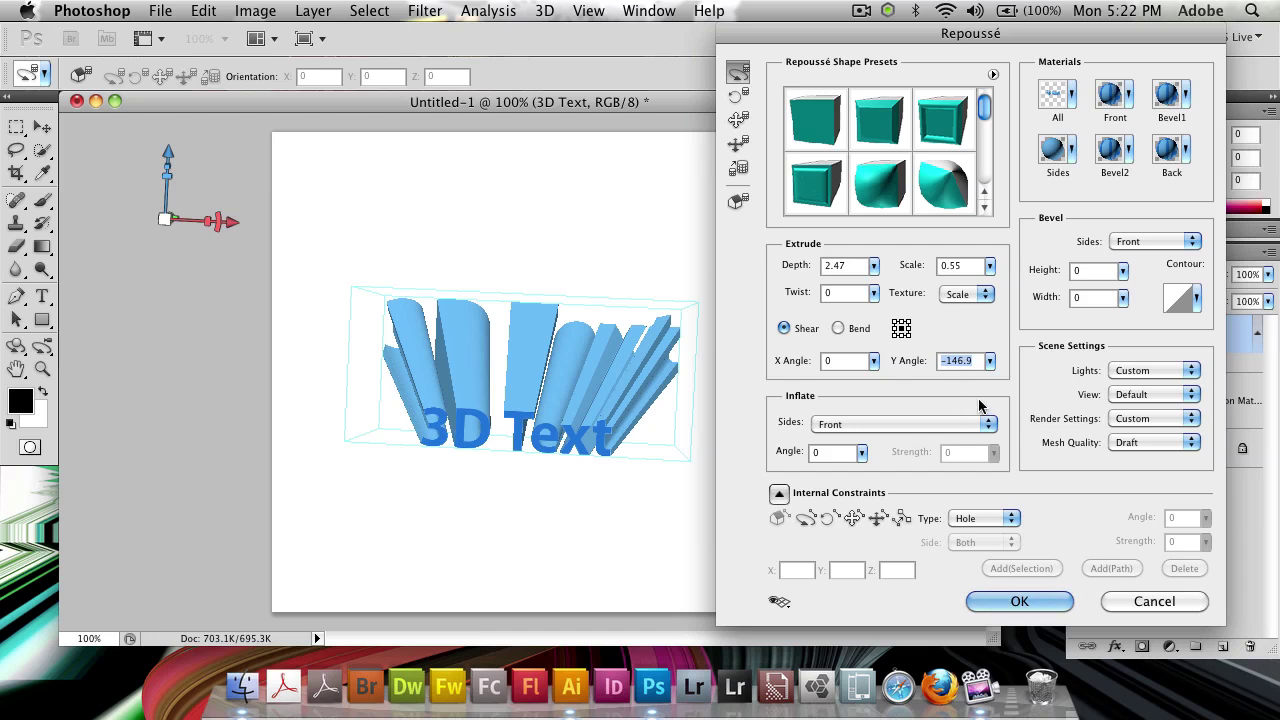
pyautogui.write('0')
pyautogui.press('Tab')
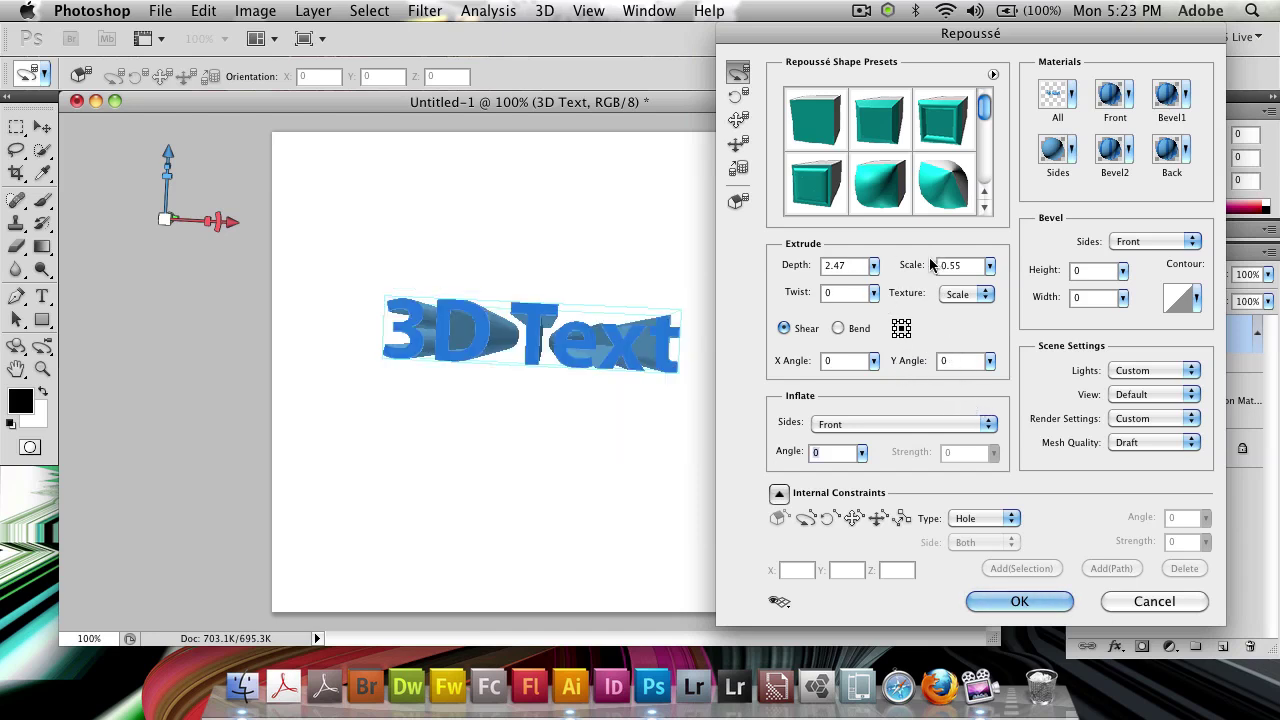
# - Set the extrusion scale to 0.05 and its depth to 5.01
pyautogui.moveTo(930, 264)
pyautogui.mouseDown()
pyautogui.moveTo(856, 268)
pyautogui.moveTo(849, 290)
pyautogui.moveTo(798, 272)
pyautogui.moveTo(908, 270)
pyautogui.mouseUp()
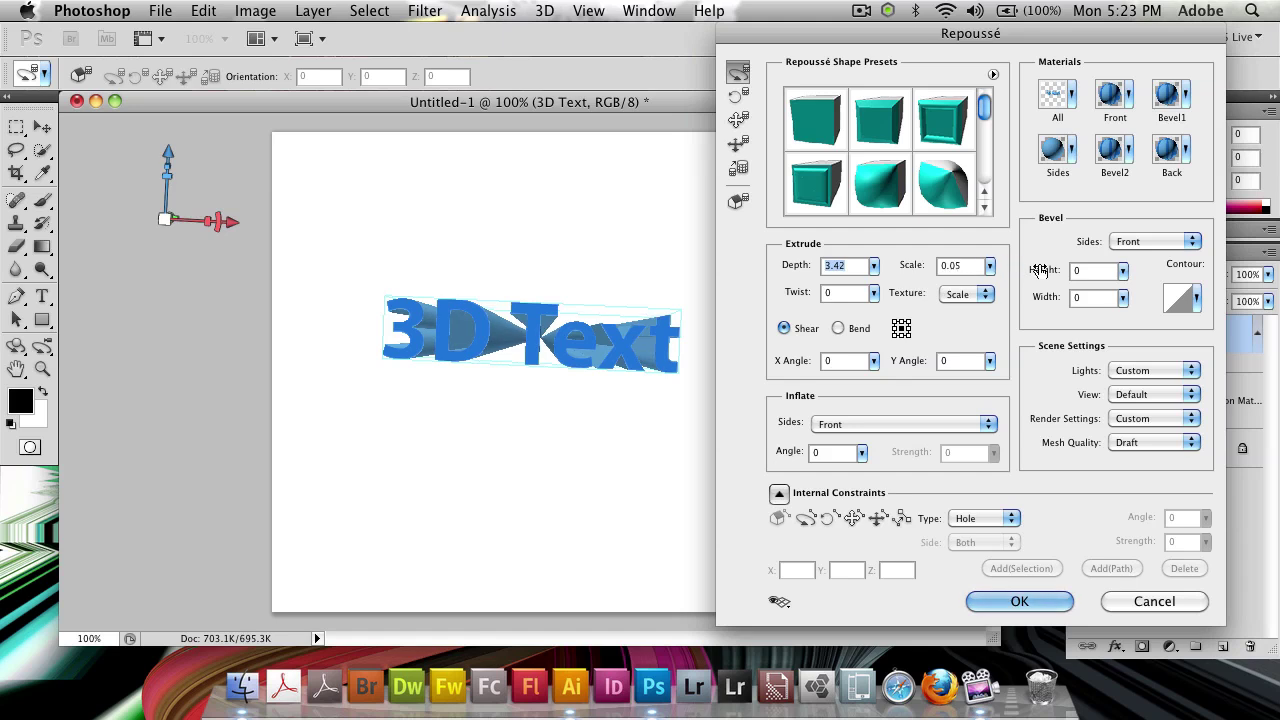
pyautogui.moveTo(1040, 270); pyautogui.dragTo(1052, 270)
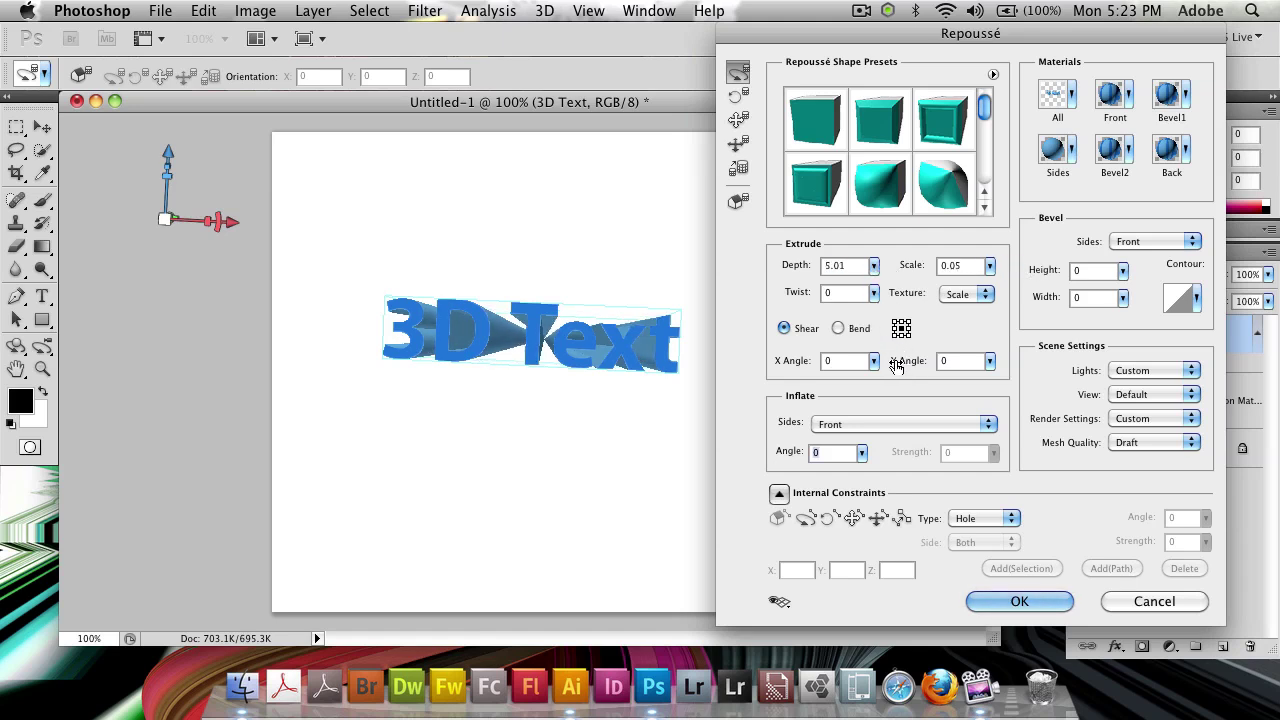
# - Shear the extrusion downward with a Y angle of -72.4 and rotate the text mesh slightly sideways
pyautogui.moveTo(898, 366); pyautogui.dragTo(177, 517)
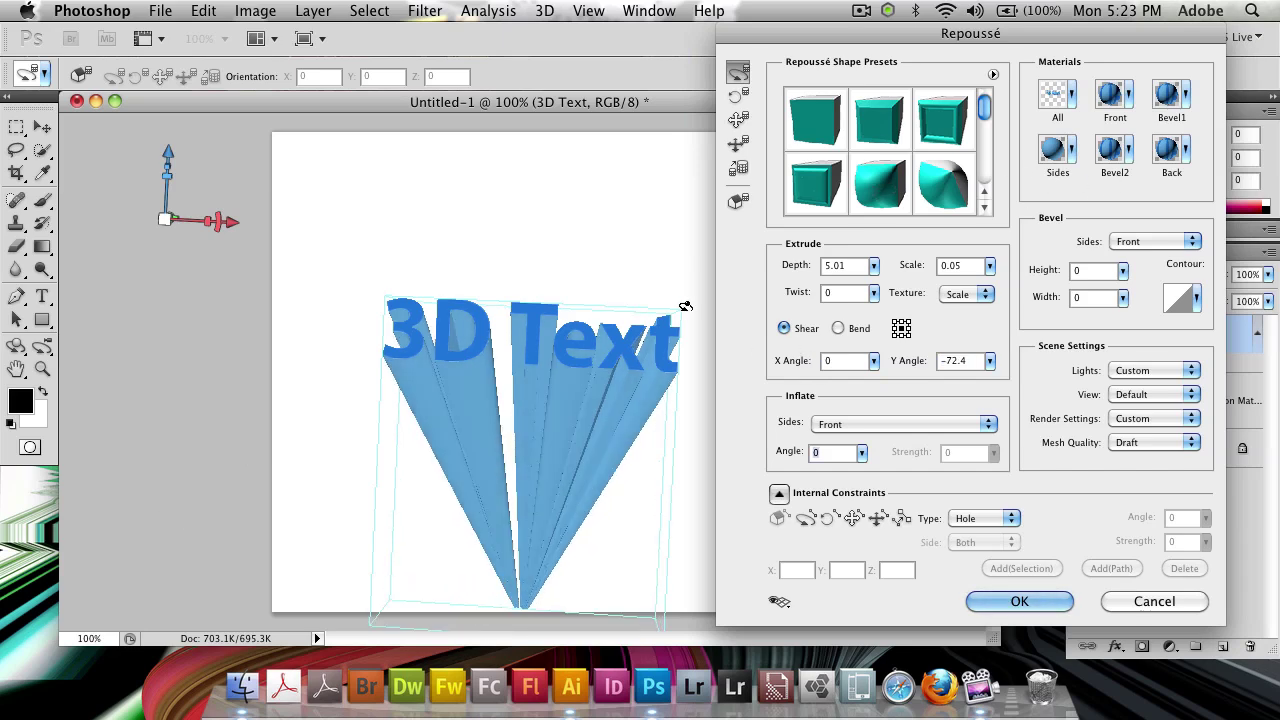
pyautogui.moveTo(700, 295); pyautogui.dragTo(426, 458)
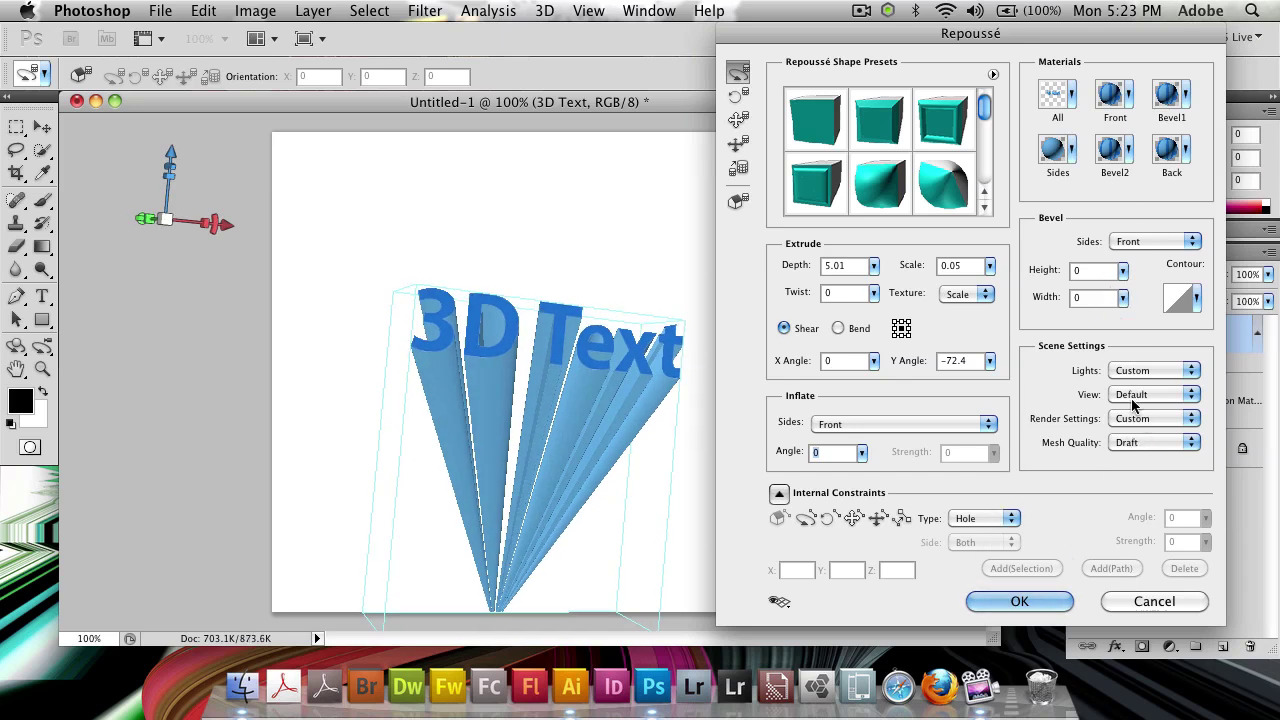
# - Set the scene lighting to Hard Lights and apply the Repoussé extrusion
pyautogui.click(1145, 371)
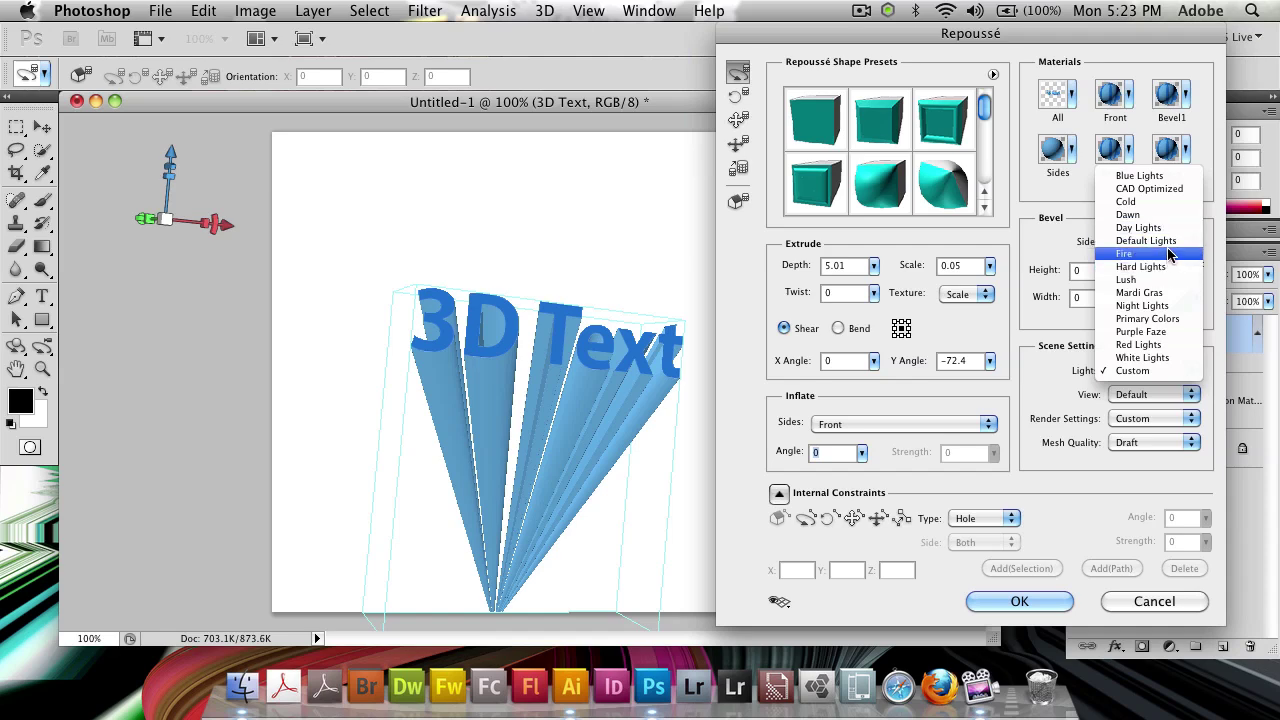
pyautogui.click(1140, 262)
pyautogui.click(1164, 370)
pyautogui.click(1167, 385)
pyautogui.click(1164, 371)
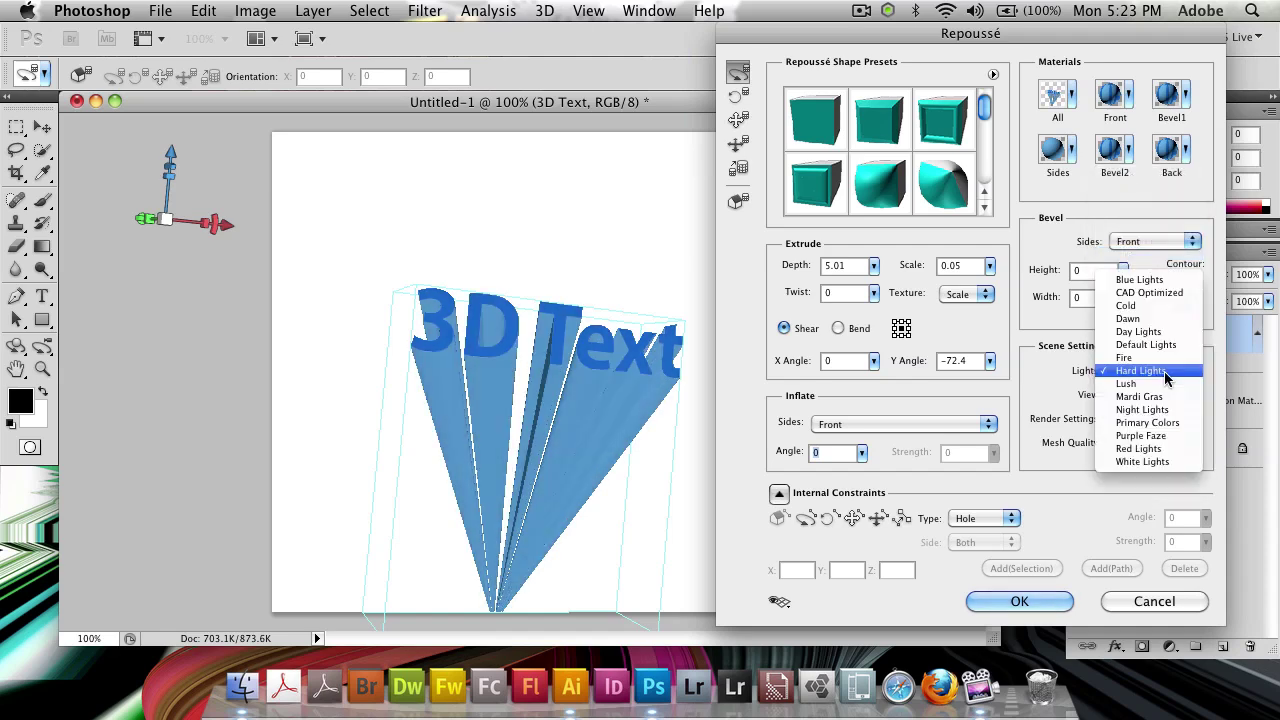
pyautogui.click(1164, 371)
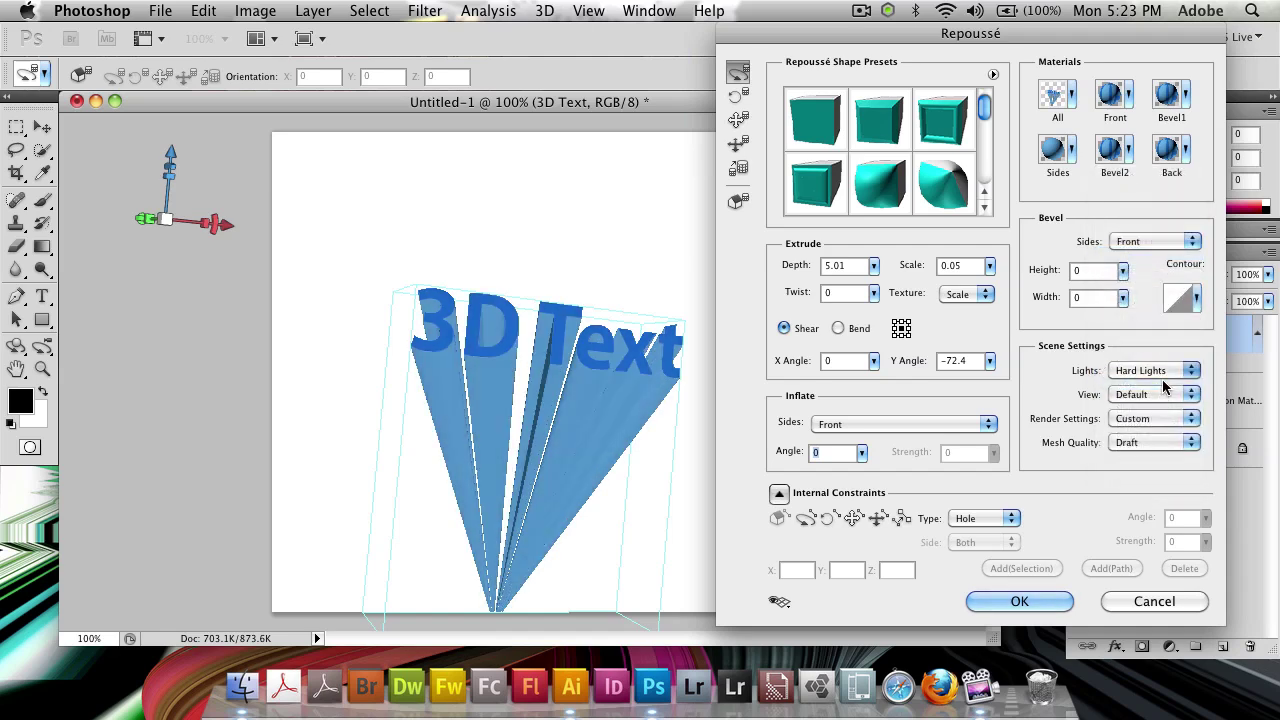
pyautogui.click(1030, 601)
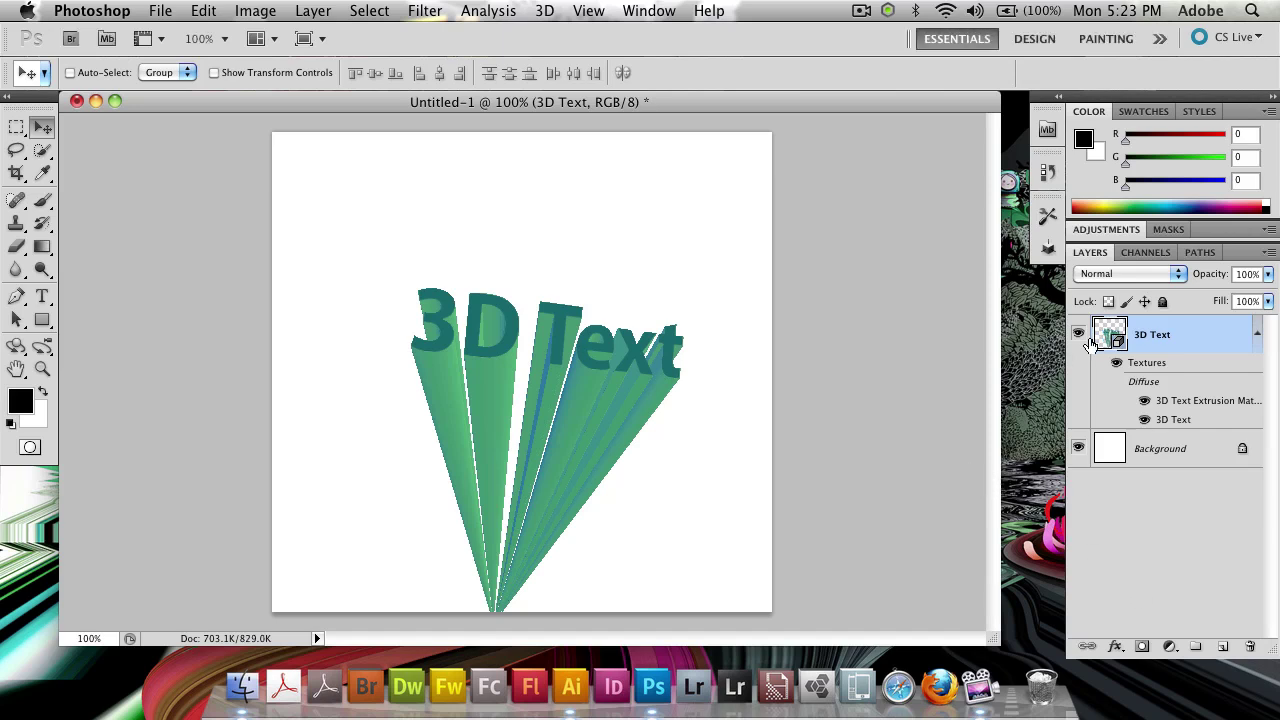
# - Toggle the visibility of the 3D Text layer's diffuse textures and undo the last visibility change
pyautogui.click(1145, 420)
pyautogui.click(1144, 420)
pyautogui.click(1144, 420)
pyautogui.click(1144, 420)
pyautogui.click(1144, 400)
pyautogui.click(1117, 364)
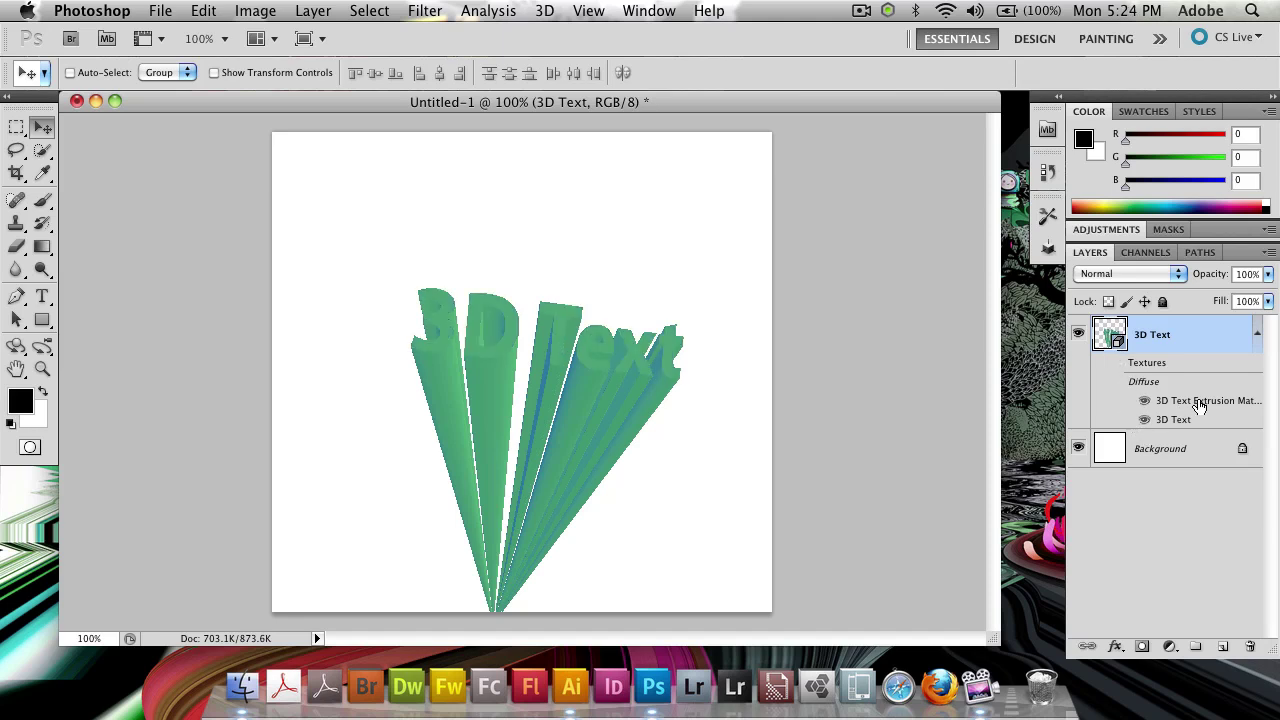
pyautogui.press('super+z')
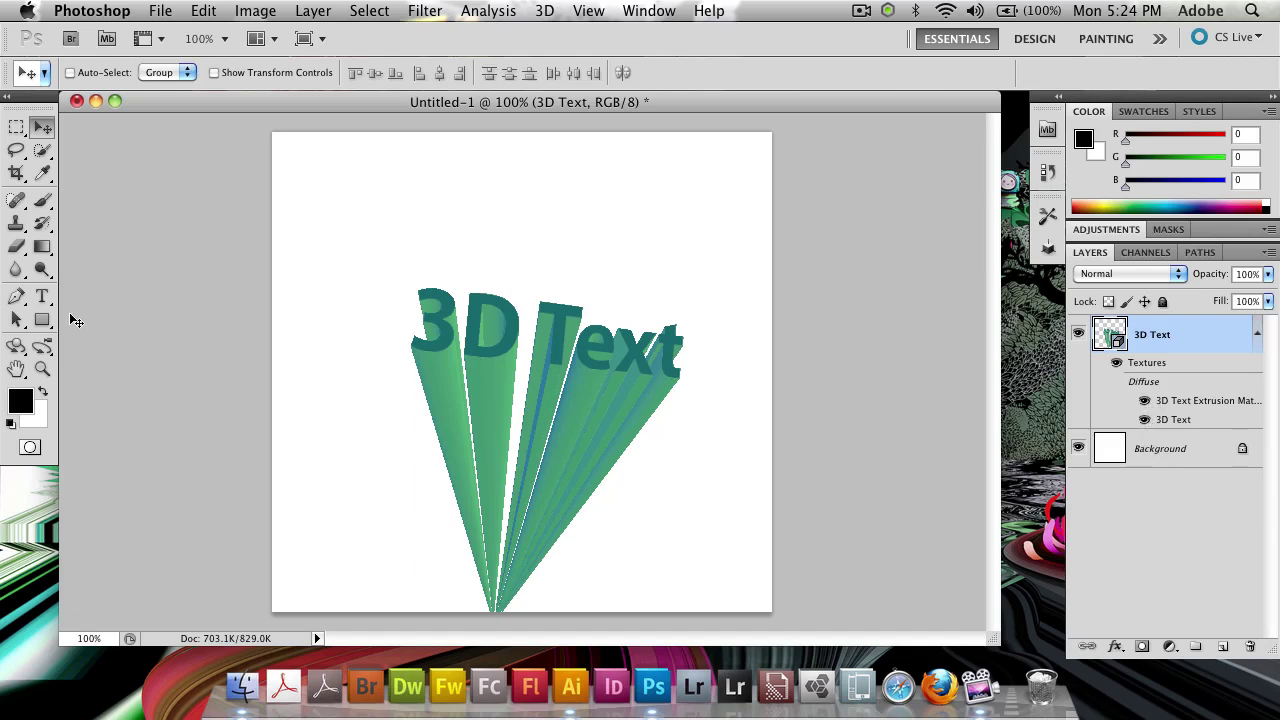
# - Rotate the 3D text to about X -17.7 and Z 19.1 and move it down to the canvas's lower edge
pyautogui.click(16, 345)
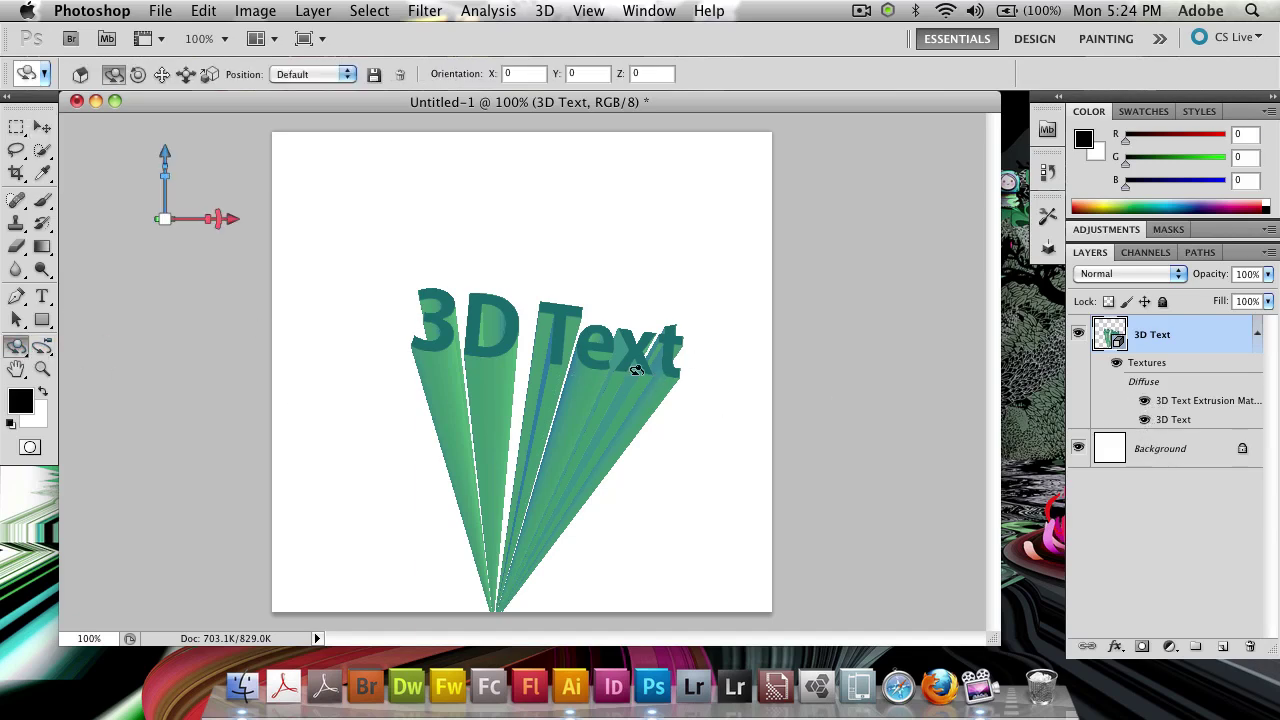
pyautogui.moveTo(636, 370); pyautogui.dragTo(585, 424)
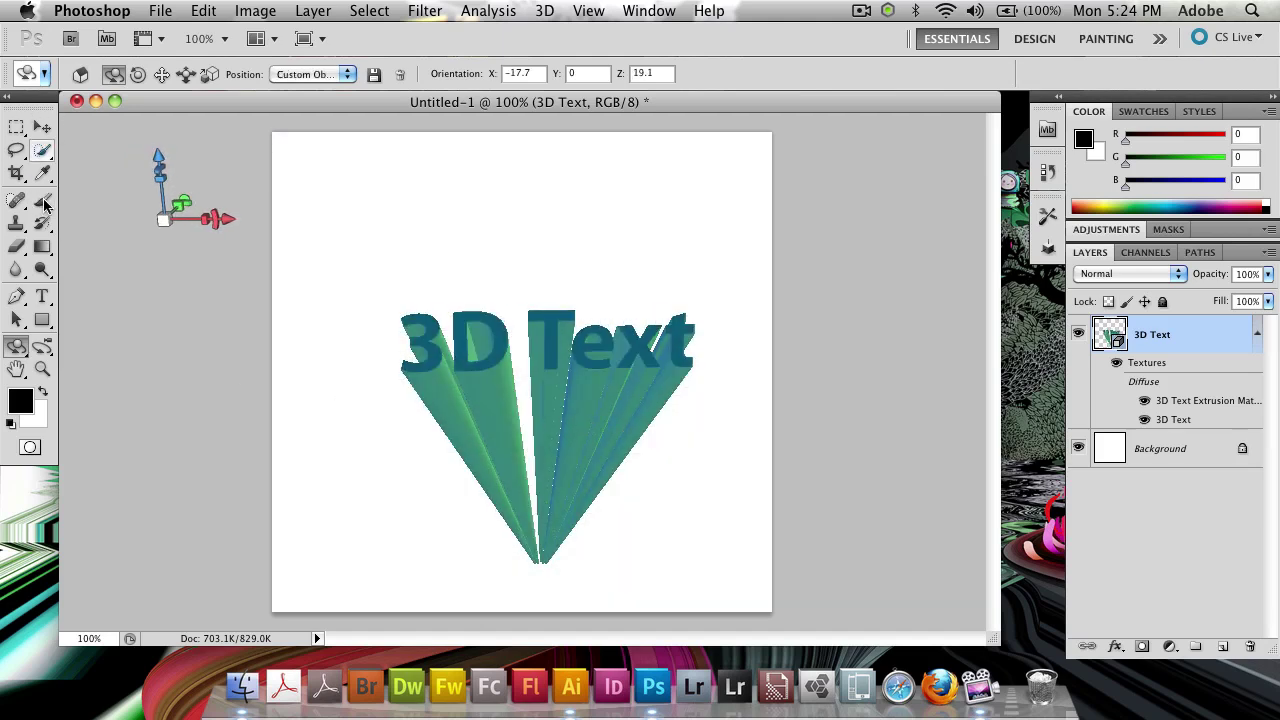
pyautogui.click(41, 129)
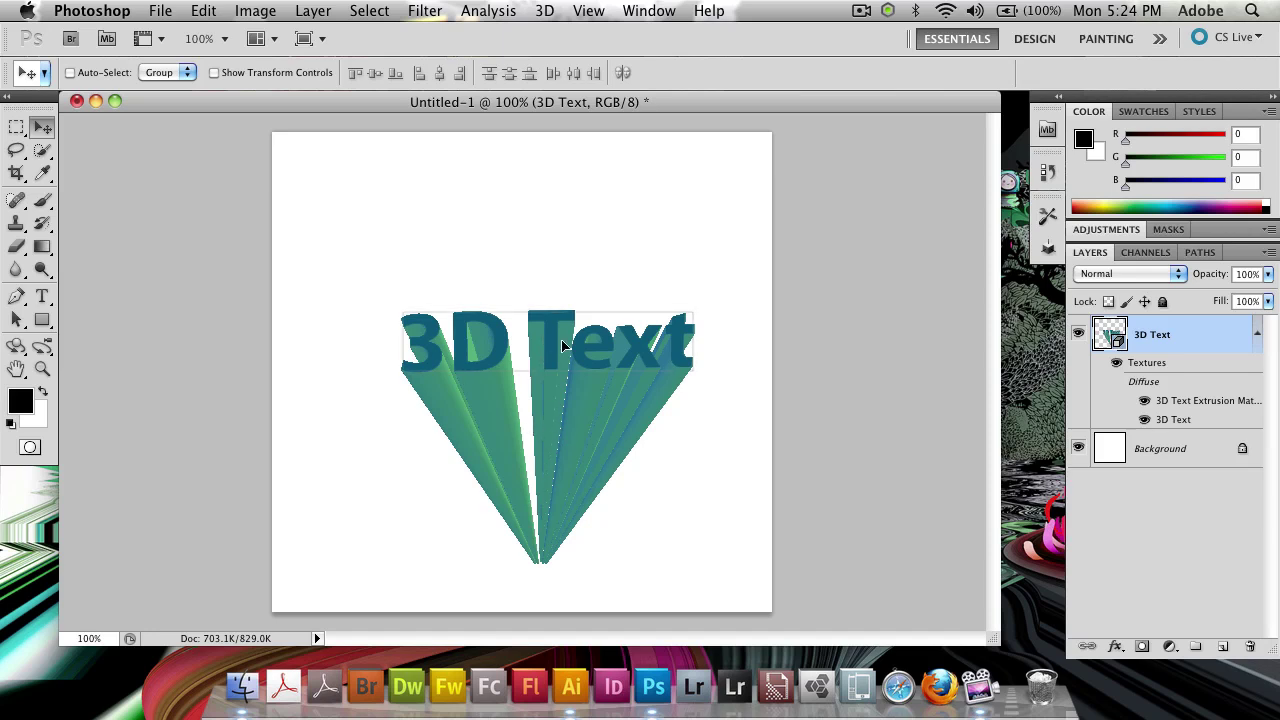
pyautogui.moveTo(554, 343)
pyautogui.mouseDown()
pyautogui.moveTo(569, 373)
pyautogui.moveTo(590, 356)
pyautogui.moveTo(560, 370)
pyautogui.moveTo(546, 355)
pyautogui.mouseUp()
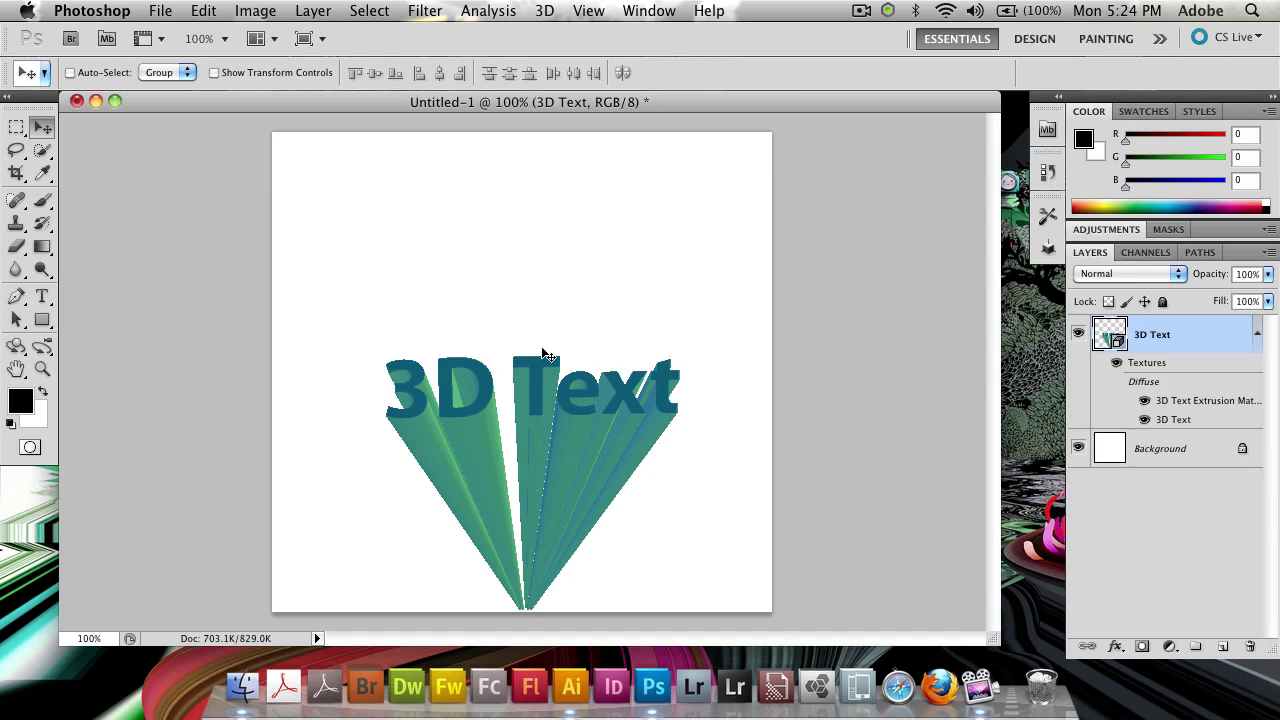
pyautogui.moveTo(567, 463); pyautogui.dragTo(617, 453)
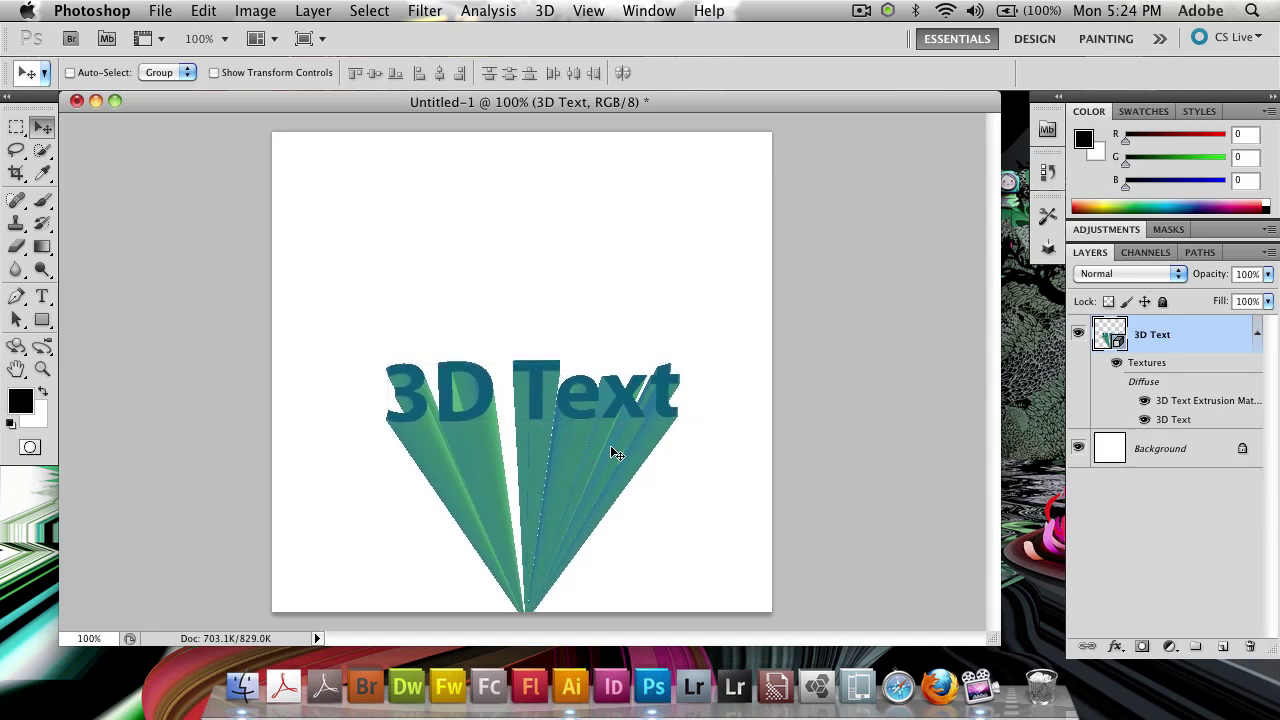
# - Select the Background layer and load the Black, White preset in the Gradient Editor for the Gradient tool
pyautogui.click(1160, 456)
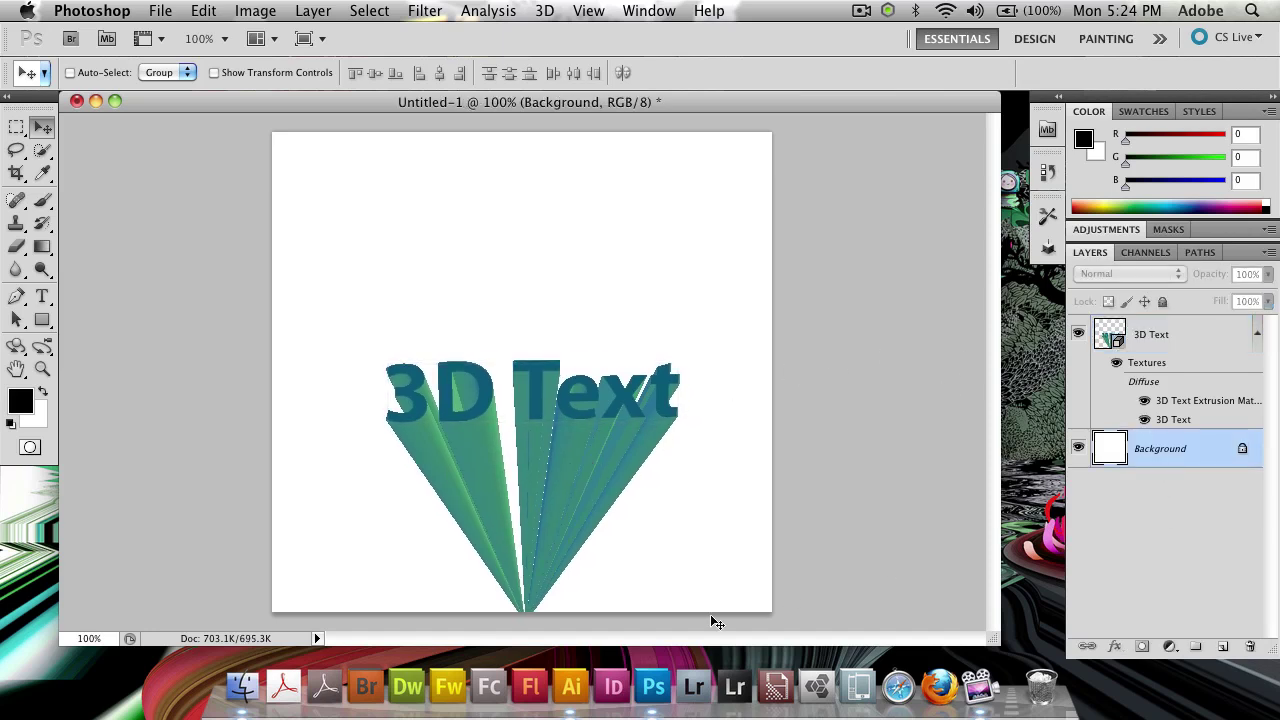
pyautogui.click(43, 248)
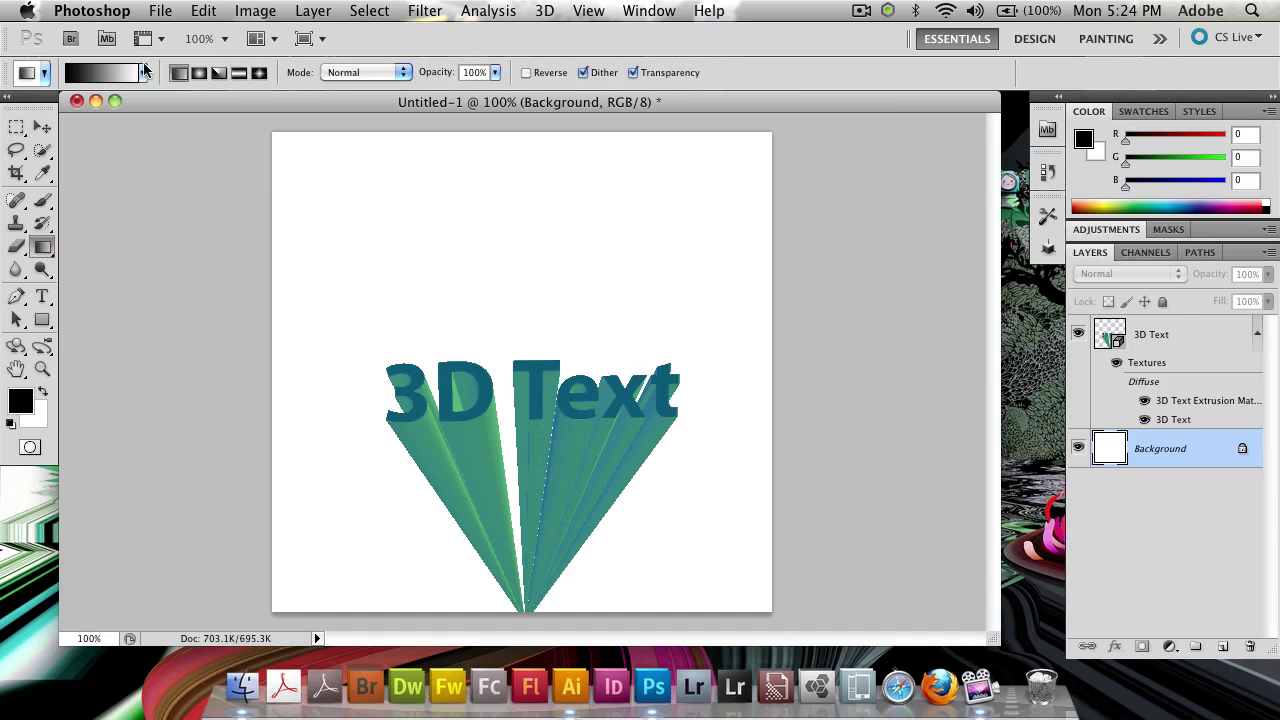
pyautogui.click(105, 72)
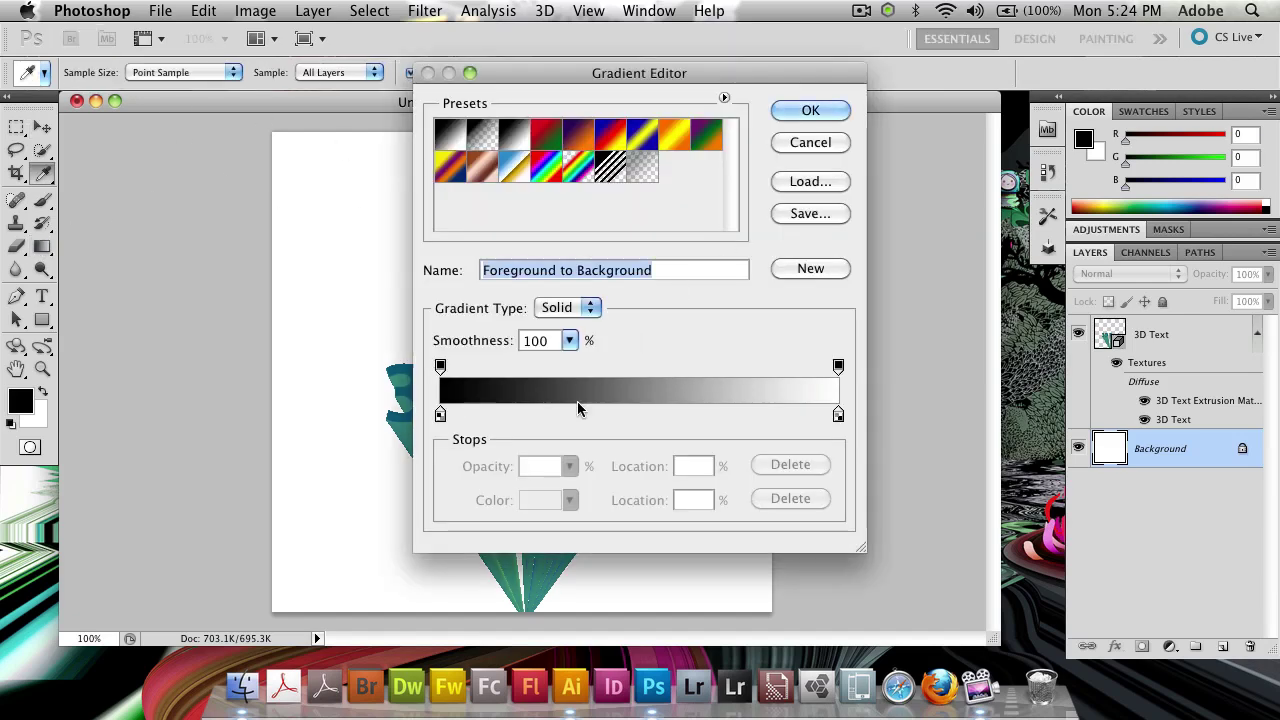
pyautogui.moveTo(605, 66); pyautogui.dragTo(924, 74)
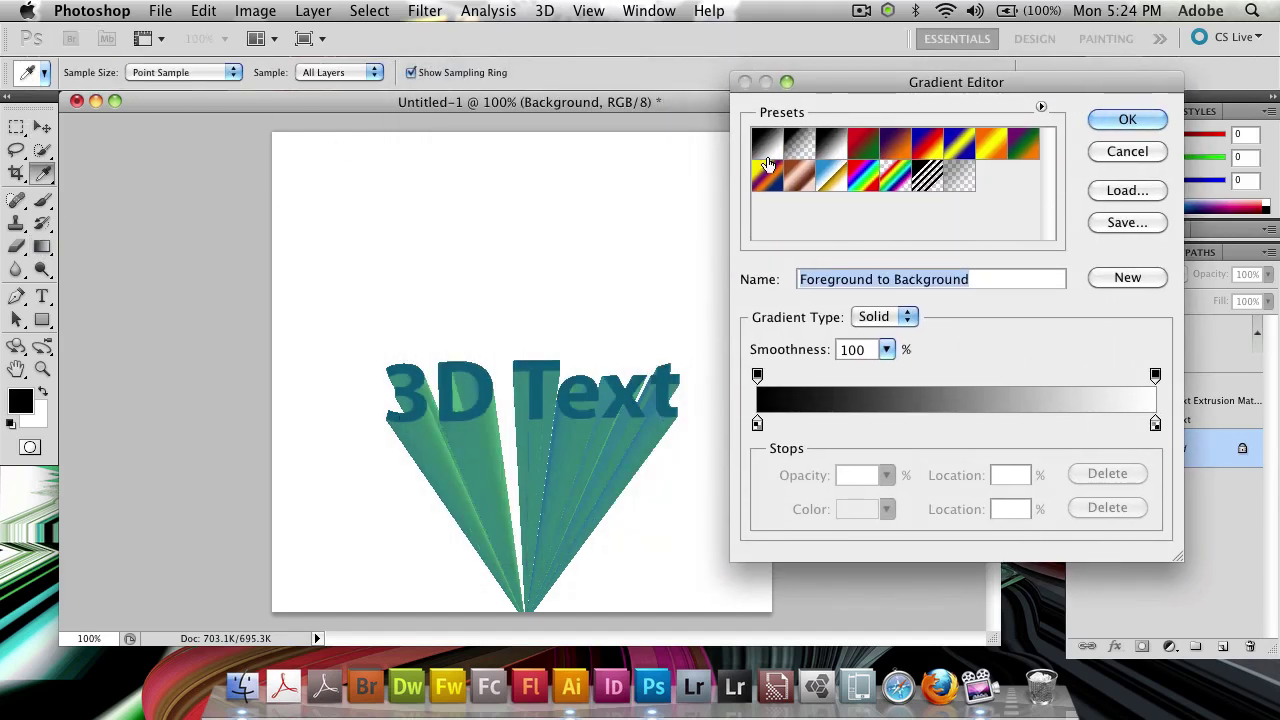
pyautogui.click(831, 147)
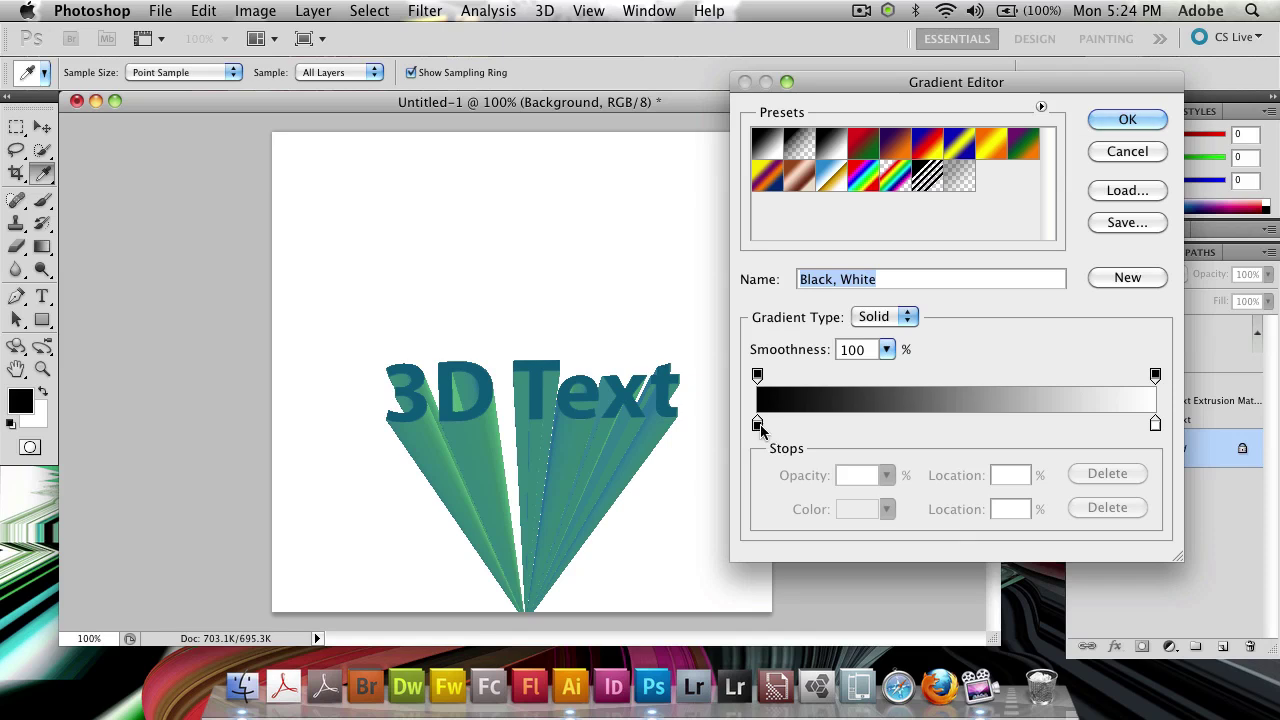
# - Sample the extrusion color for the gradient's start stop and darken it to about #113935
pyautogui.moveTo(757, 424)
pyautogui.mouseDown()
pyautogui.moveTo(762, 440)
pyautogui.moveTo(737, 434)
pyautogui.moveTo(759, 457)
pyautogui.moveTo(759, 427)
pyautogui.mouseUp()
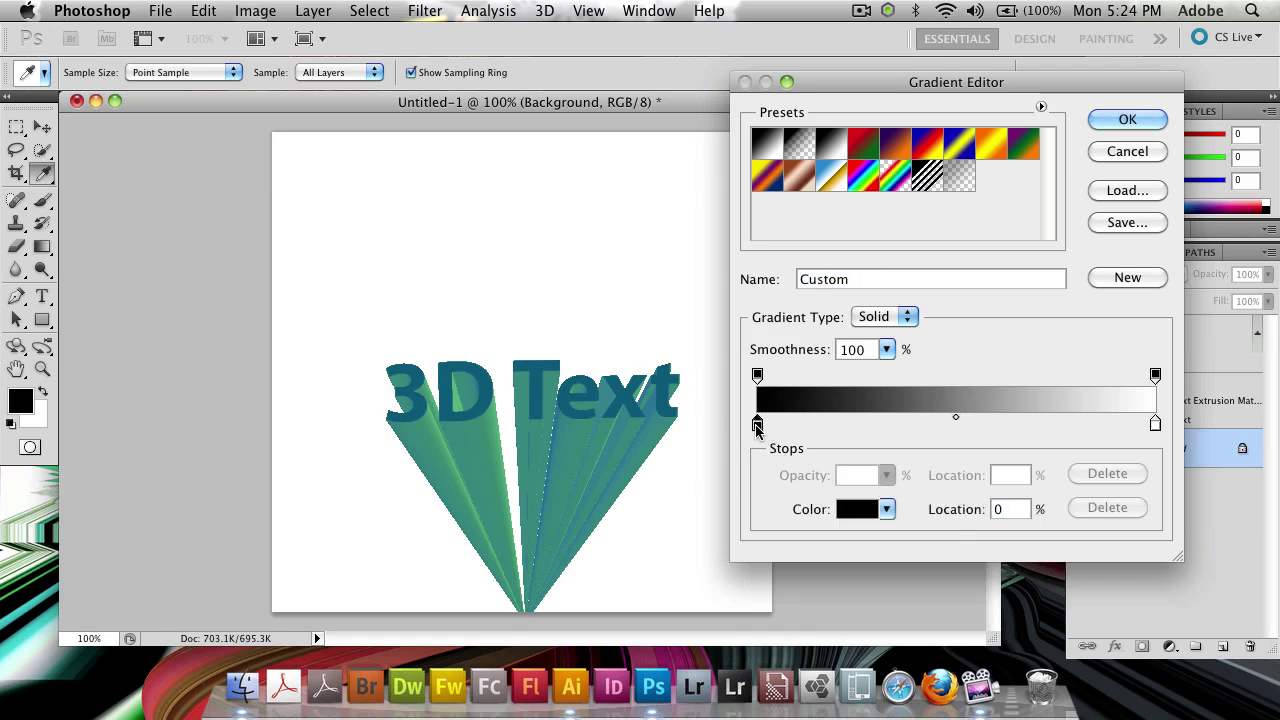
pyautogui.click(840, 509)
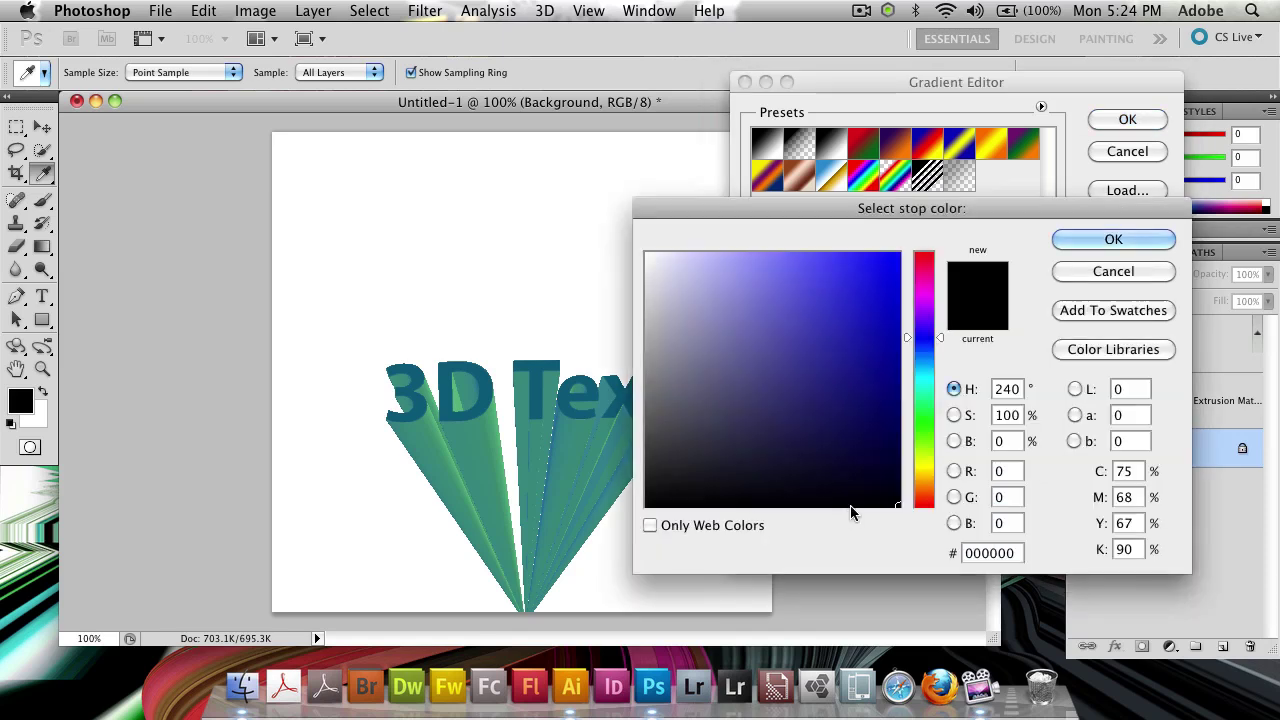
pyautogui.click(527, 410)
pyautogui.click(803, 451)
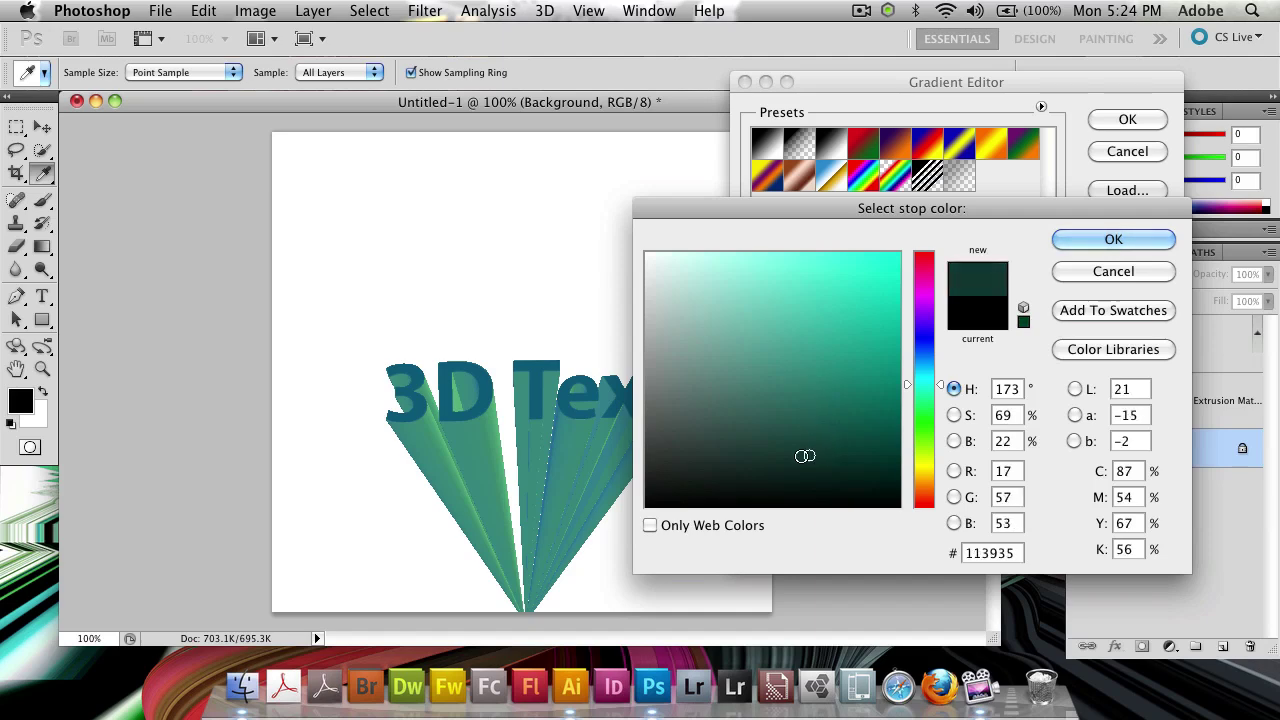
pyautogui.click(1128, 239)
# - Set the gradient's end stop to a medium green based on the extrusion color and fill the background from bottom to top
pyautogui.click(1155, 426)
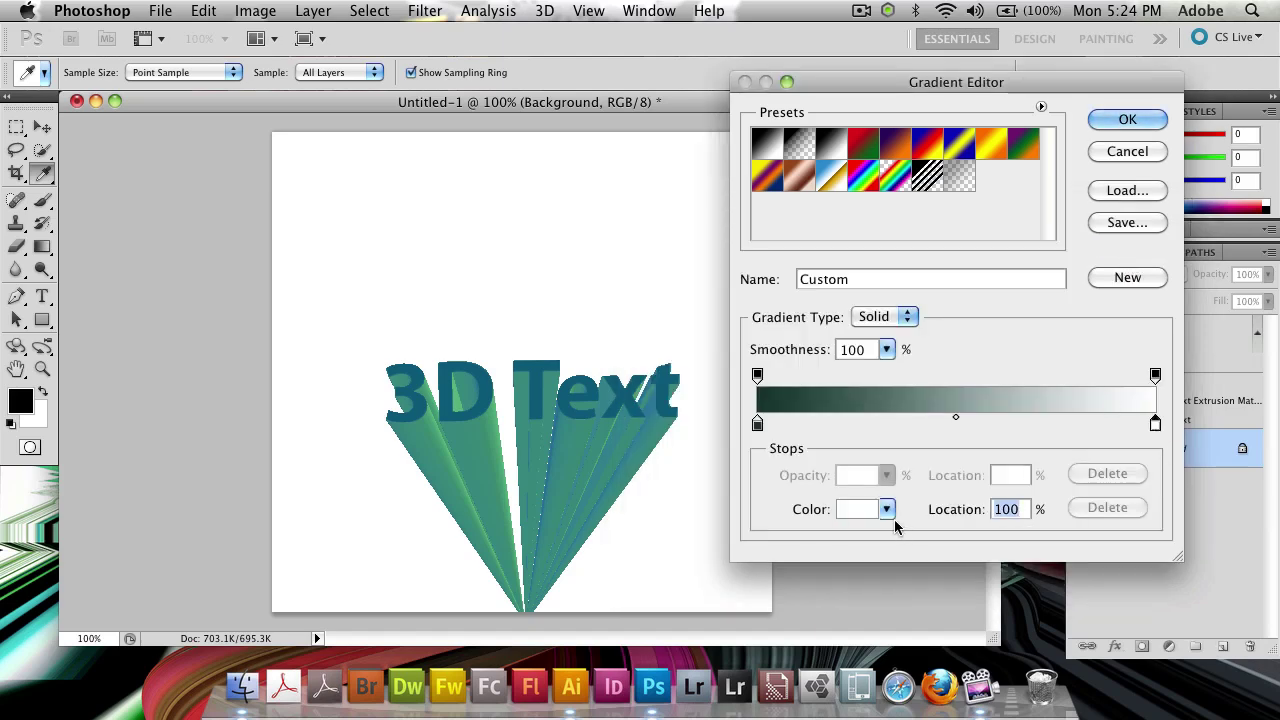
pyautogui.click(857, 509)
pyautogui.click(460, 495)
pyautogui.click(880, 417)
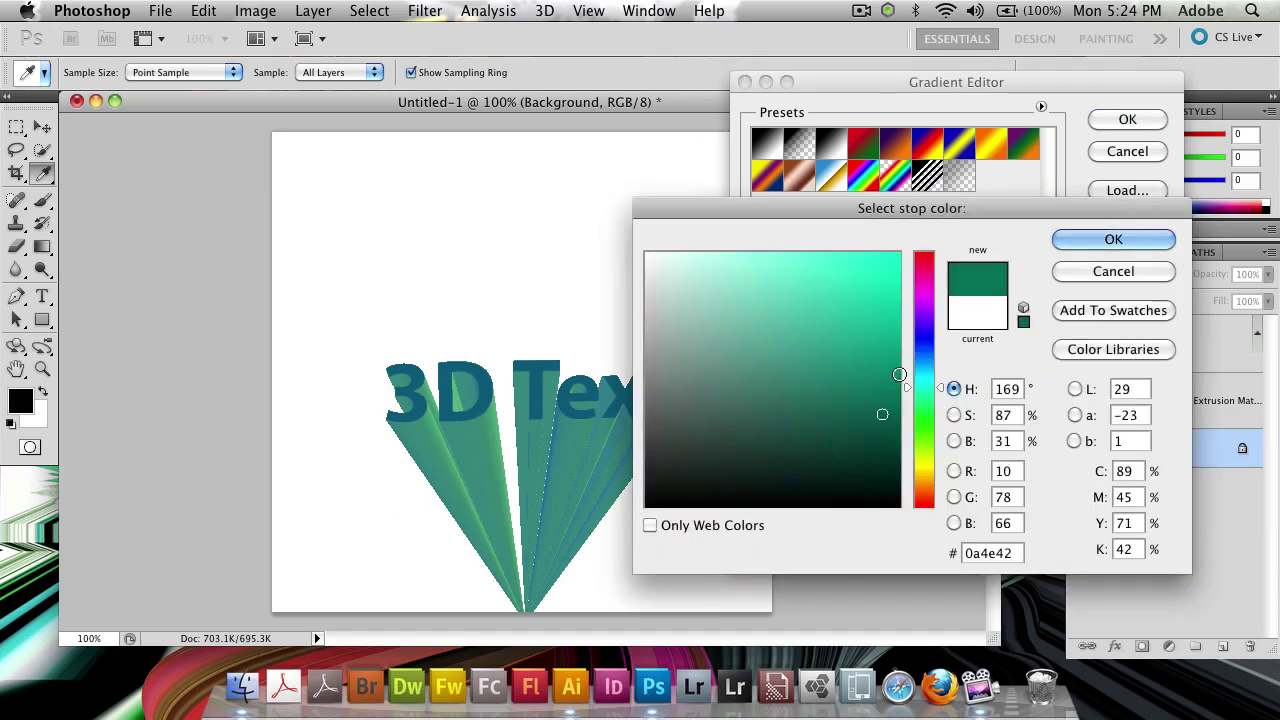
pyautogui.click(823, 337)
pyautogui.click(1113, 239)
pyautogui.click(1128, 119)
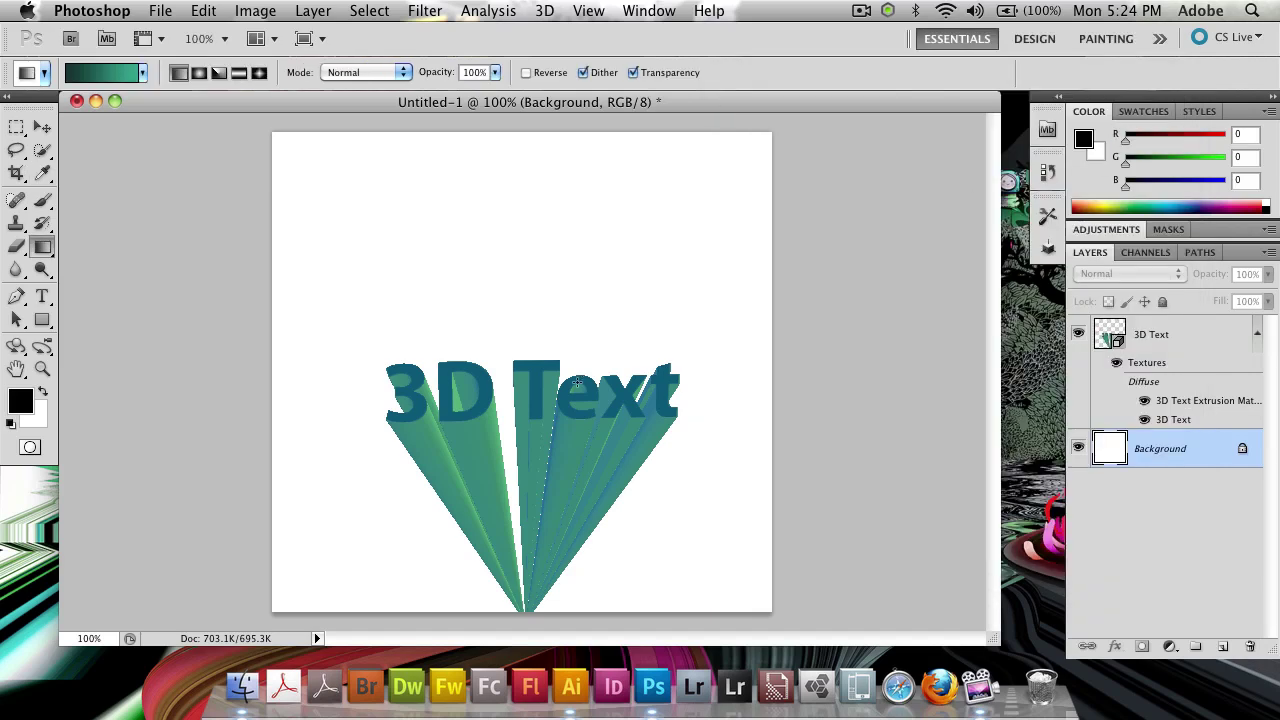
pyautogui.moveTo(517, 133); pyautogui.dragTo(503, 553)
pyautogui.moveTo(537, 610); pyautogui.dragTo(481, 114)
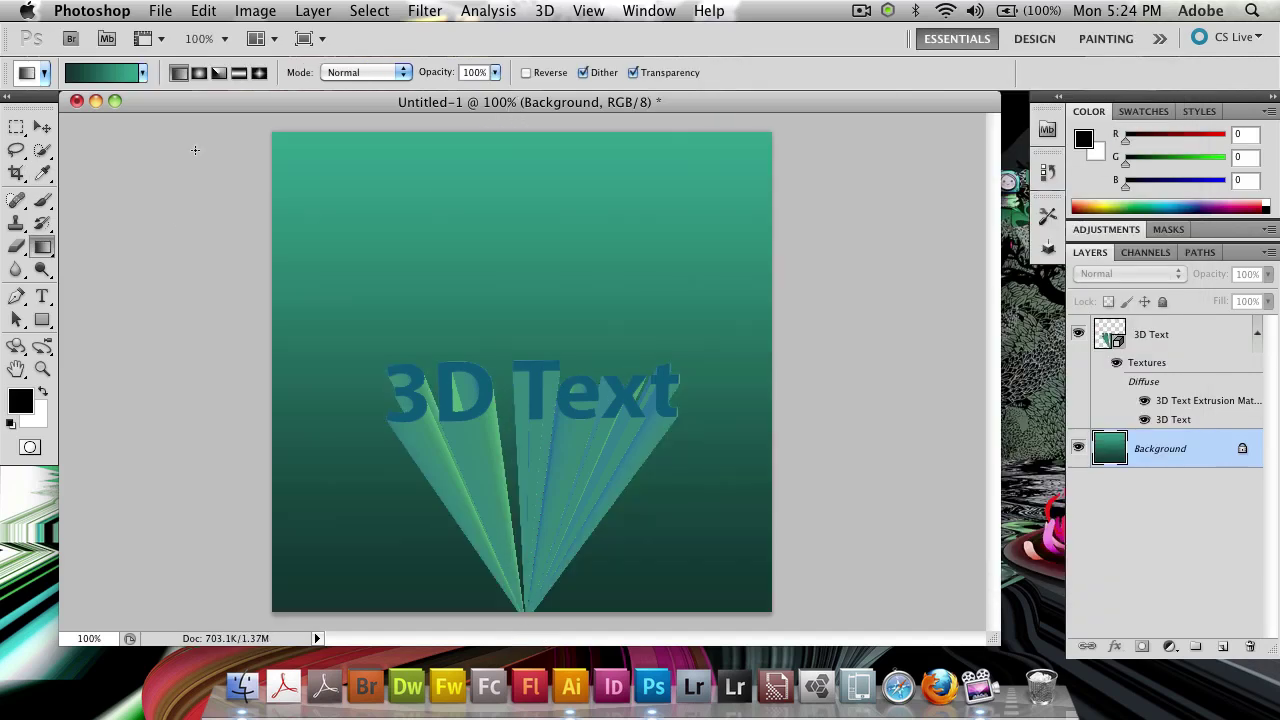
# - Switch back to the Black, White gradient preset and set its start stop to dark gray #212121
pyautogui.click(142, 73)
pyautogui.click(104, 114)
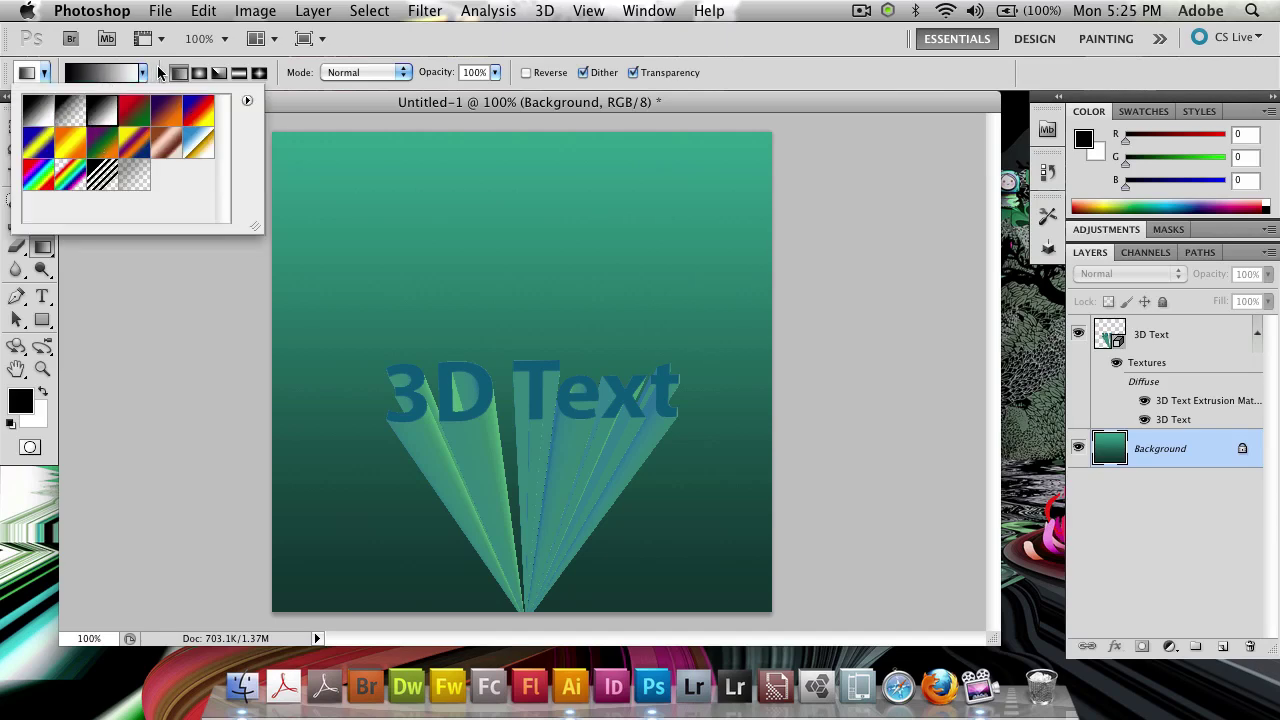
pyautogui.click(110, 76)
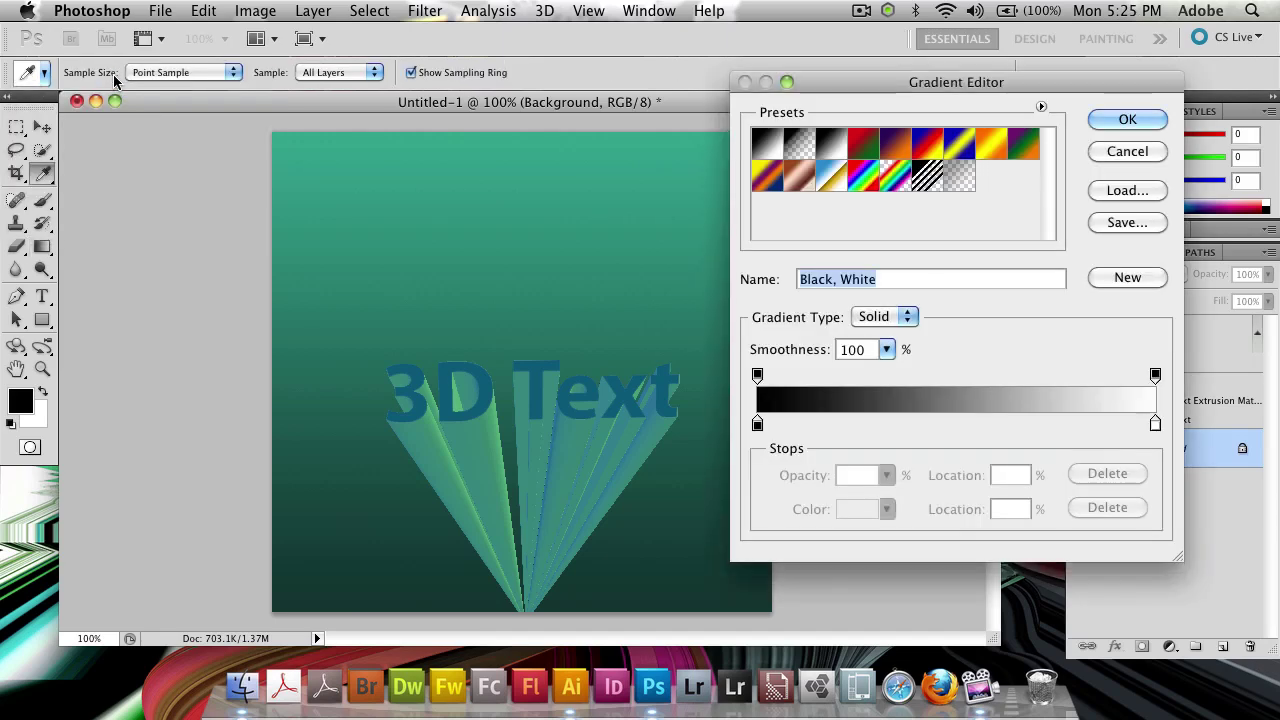
pyautogui.click(757, 426)
pyautogui.click(847, 510)
pyautogui.click(648, 478)
pyautogui.click(662, 446)
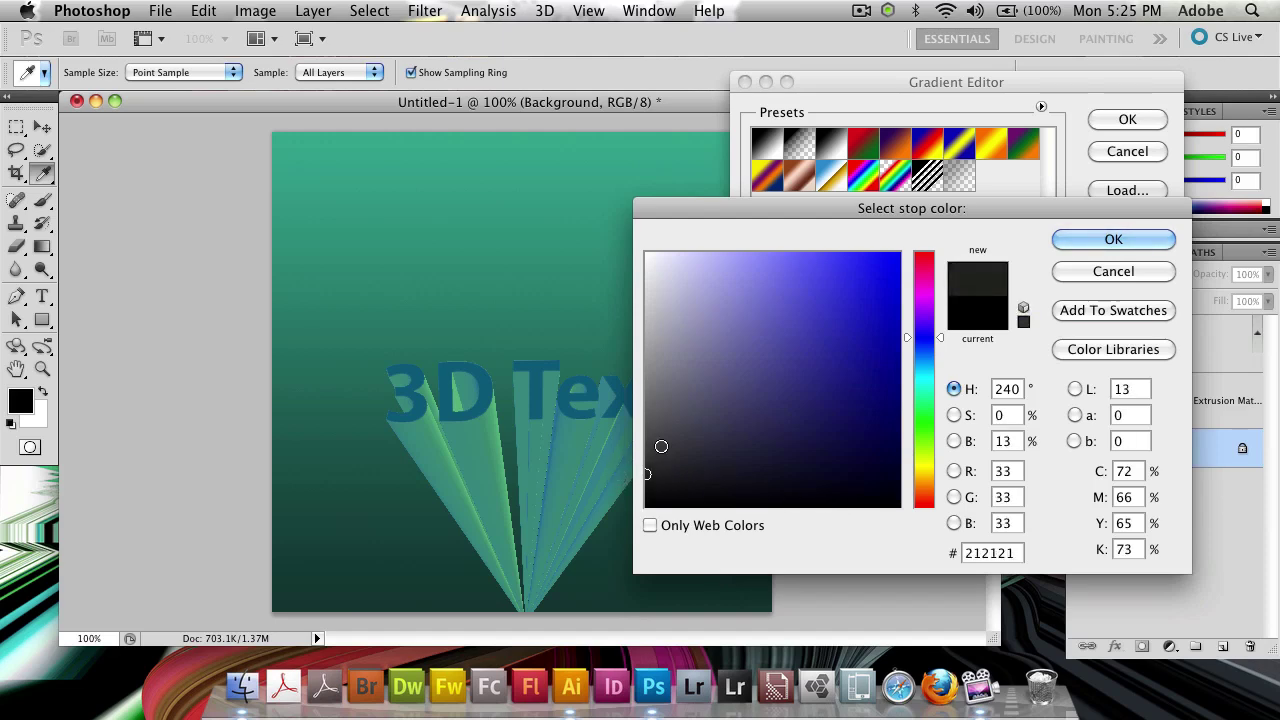
pyautogui.click(1074, 240)
# - Set the gradient's end stop to gray #525252 and accept the edited gradient
pyautogui.click(1155, 424)
pyautogui.click(857, 509)
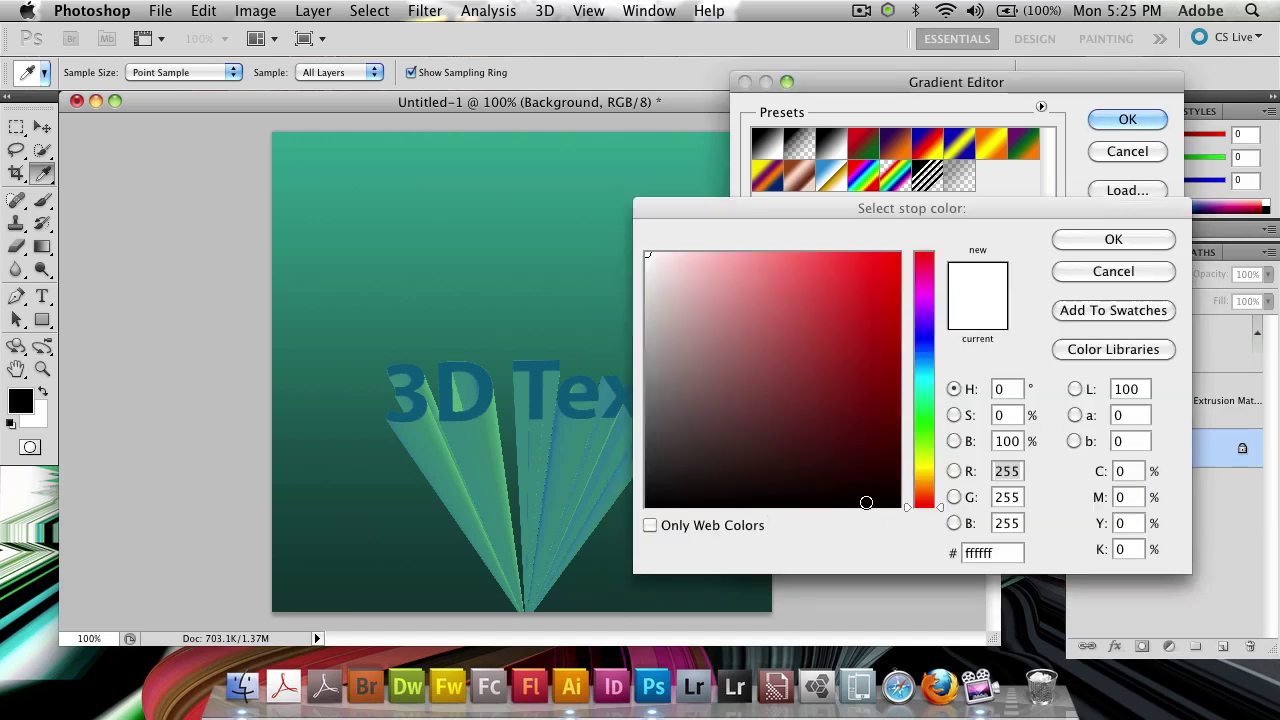
pyautogui.click(648, 425)
pyautogui.press('Return')
pyautogui.press('Return')
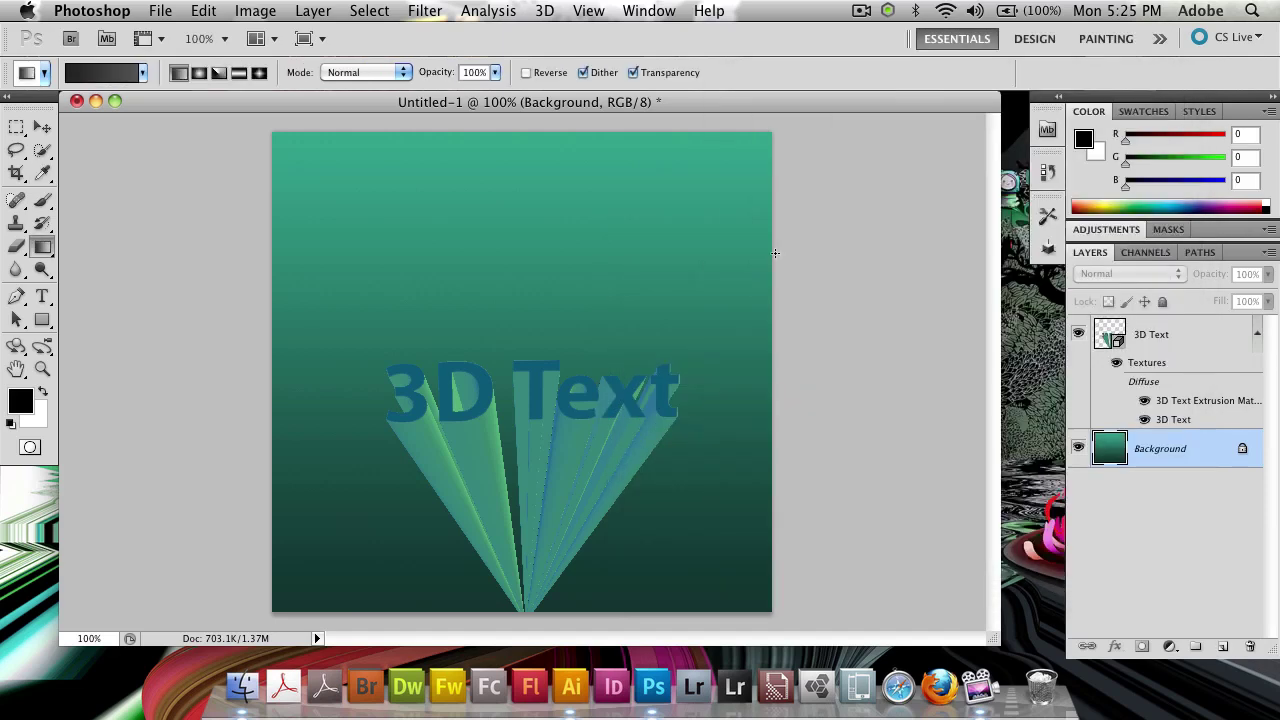
# - Fill the background with the gray gradient from bottom to top, and hide and show the Background layer
pyautogui.moveTo(550, 190)
pyautogui.mouseDown()
pyautogui.moveTo(525, 507)
pyautogui.moveTo(555, 190)
pyautogui.mouseUp()
pyautogui.moveTo(526, 620); pyautogui.dragTo(528, 112)
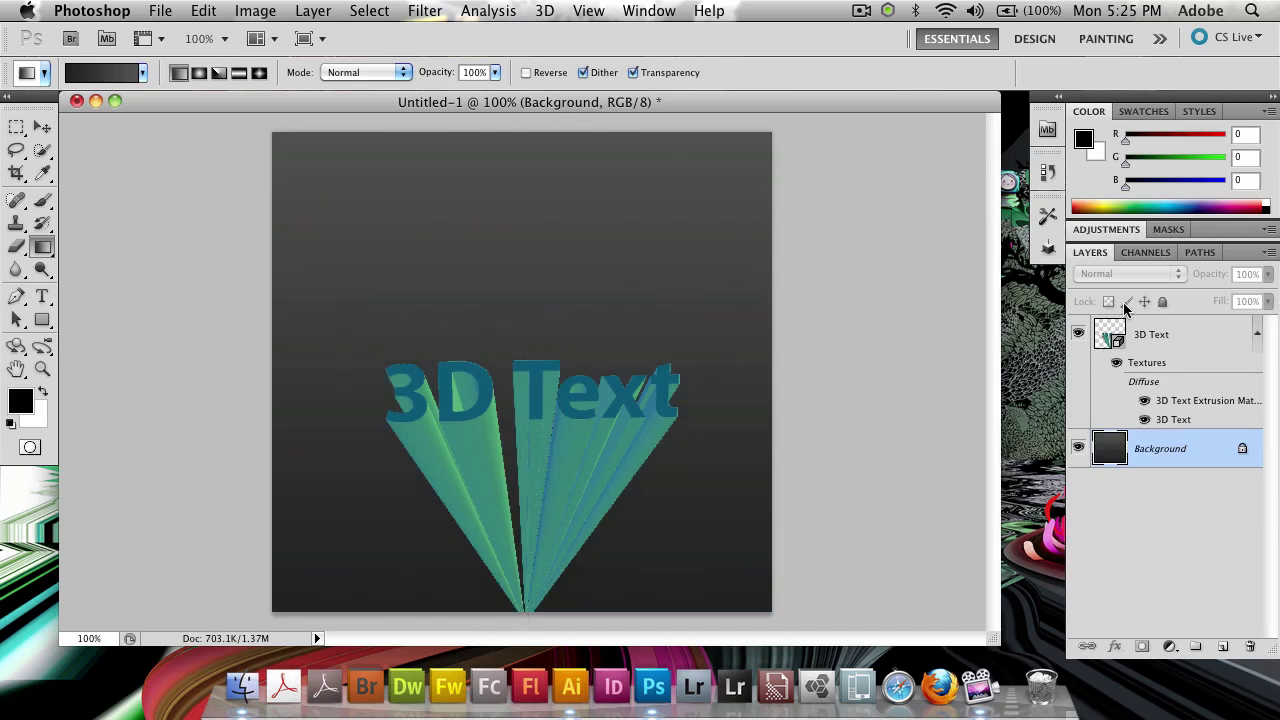
pyautogui.click(1078, 449)
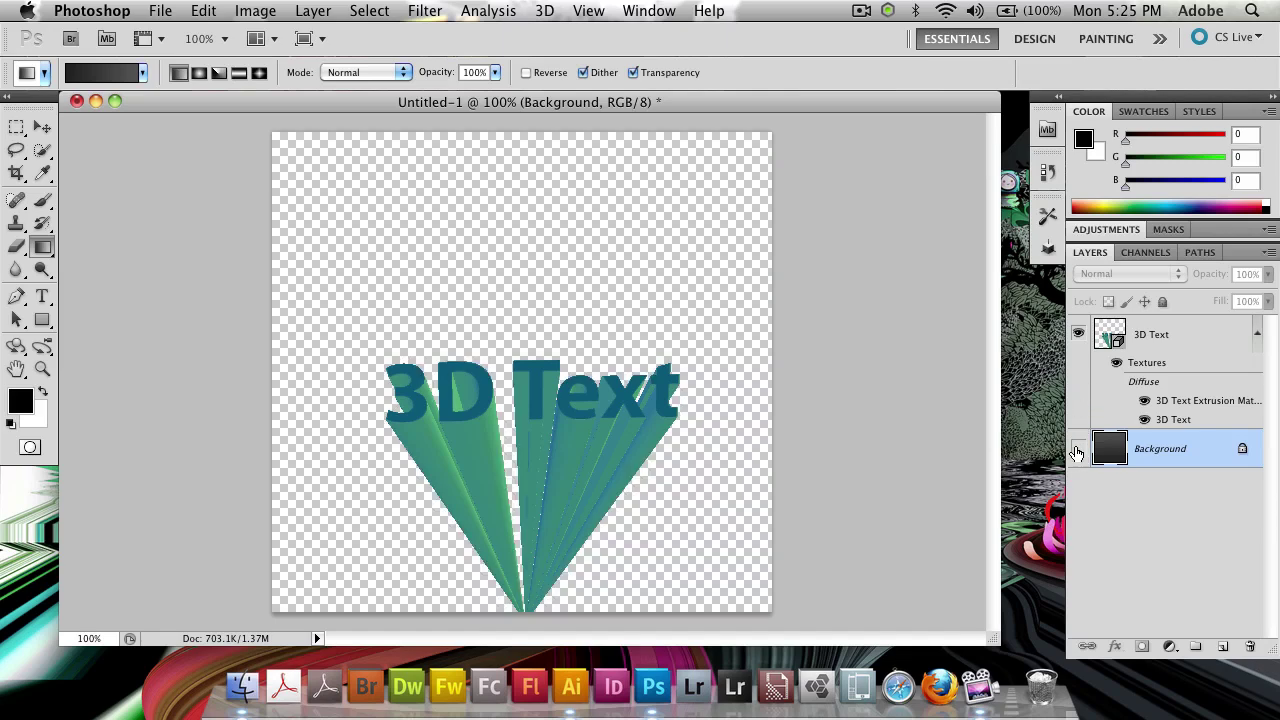
pyautogui.click(1078, 449)
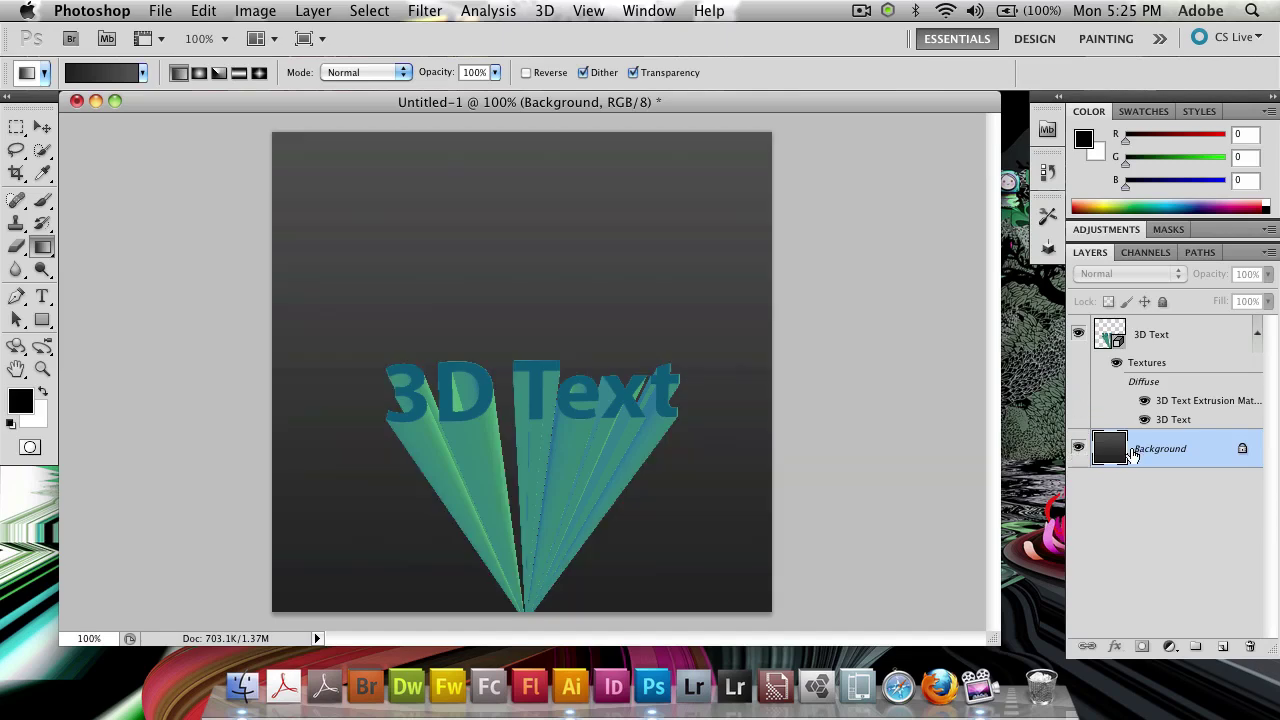
# - Change the gradient's start stop to a dark blue with a hue of 200
pyautogui.click(131, 78)
pyautogui.click(760, 426)
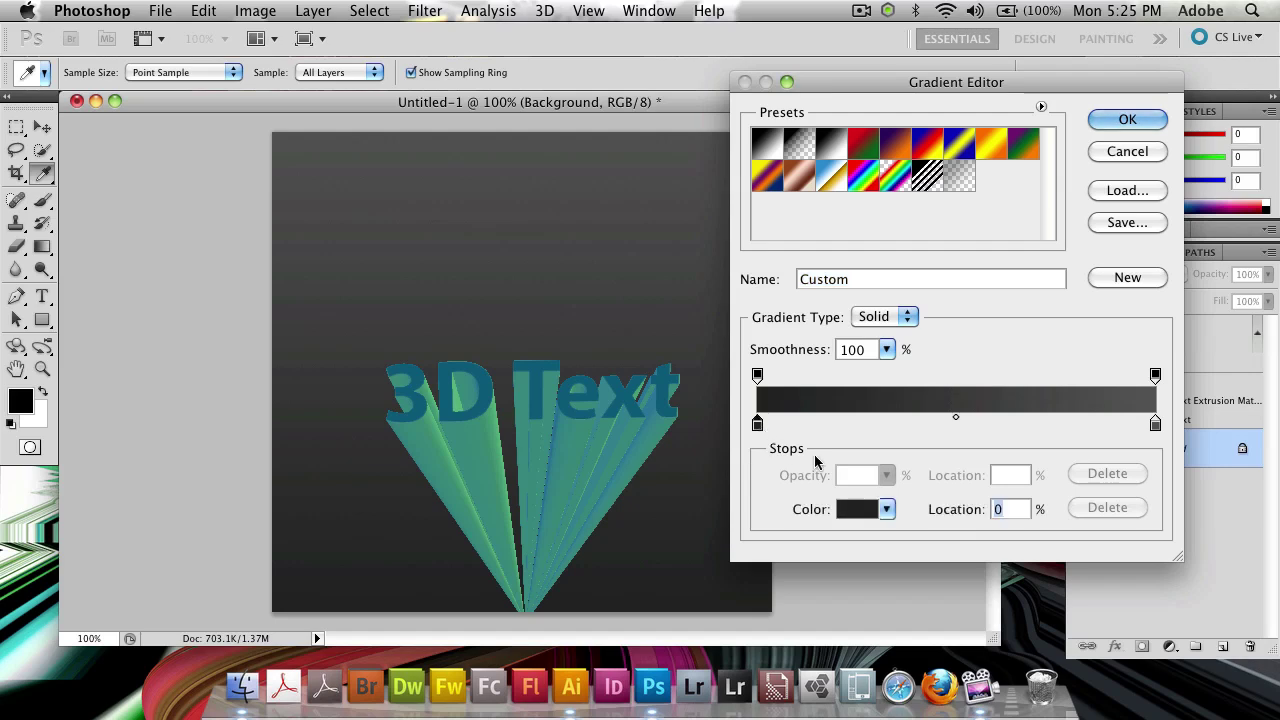
pyautogui.click(857, 506)
pyautogui.click(924, 365)
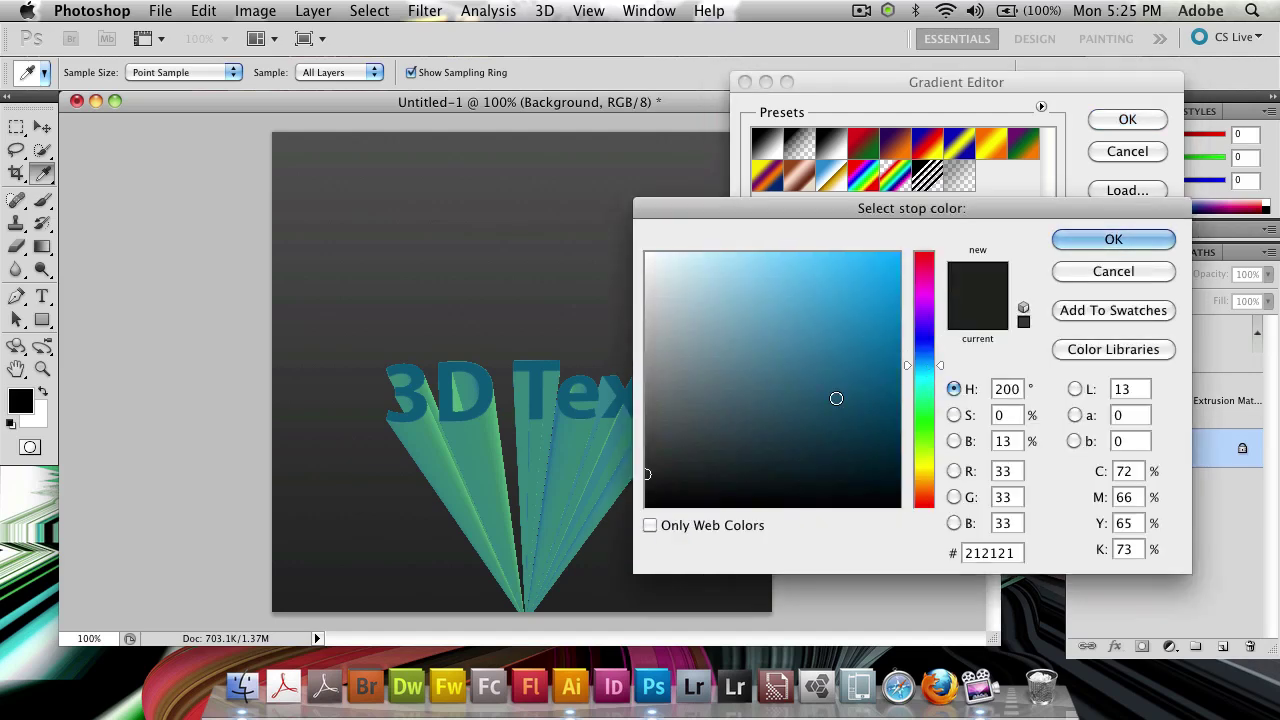
pyautogui.click(808, 442)
pyautogui.click(1113, 239)
# - Set the gradient's end stop to blue #20549c with a hue of 215 and accept the edited gradient
pyautogui.click(1153, 424)
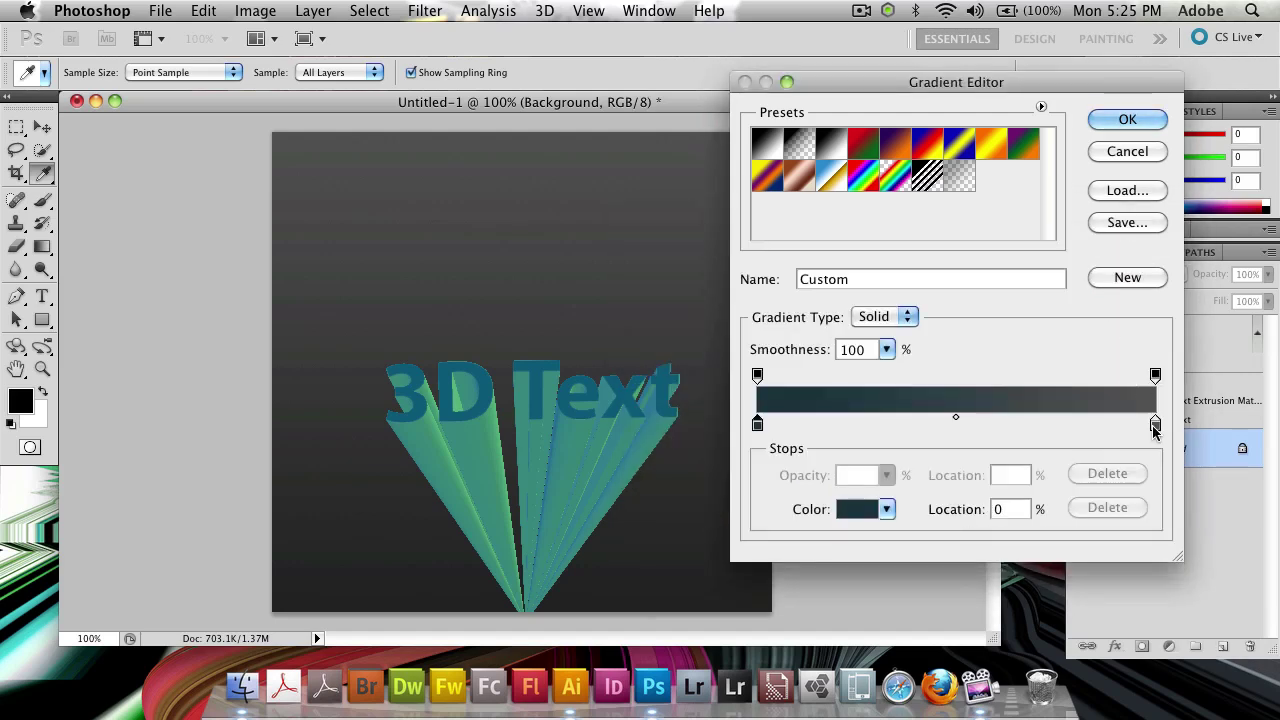
pyautogui.click(844, 520)
pyautogui.click(924, 355)
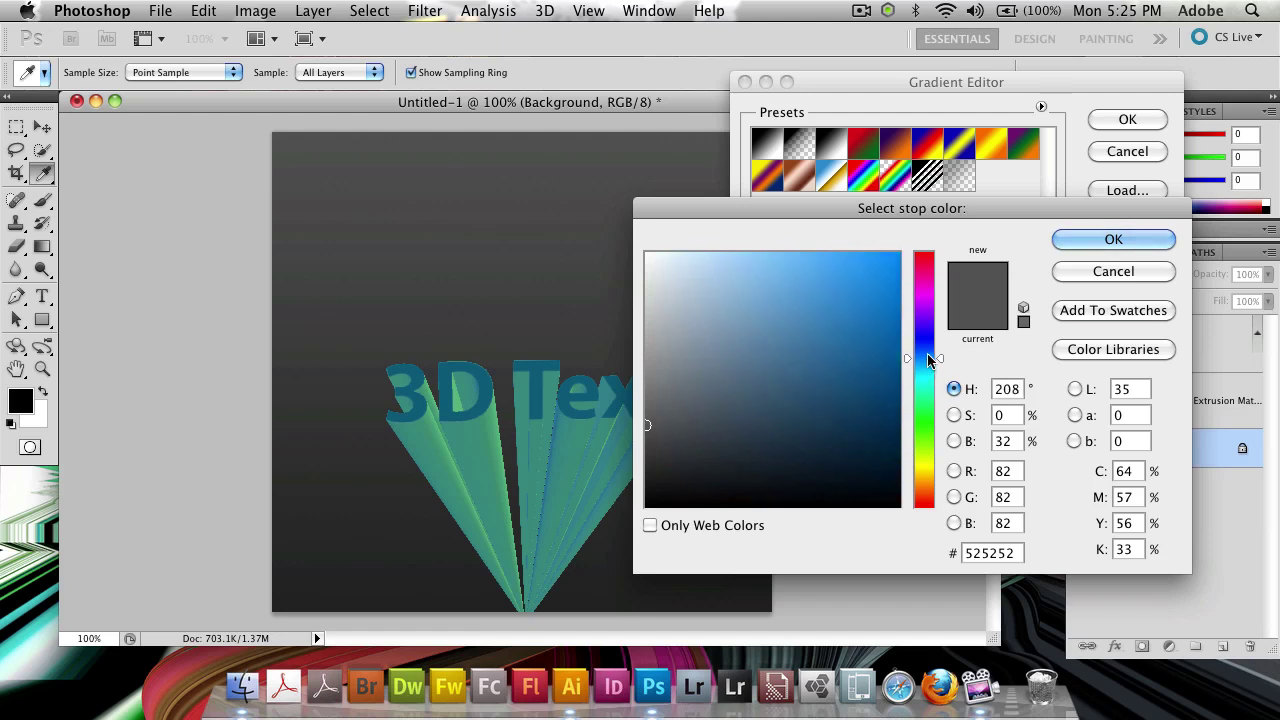
pyautogui.click(804, 358)
pyautogui.click(794, 280)
pyautogui.click(846, 349)
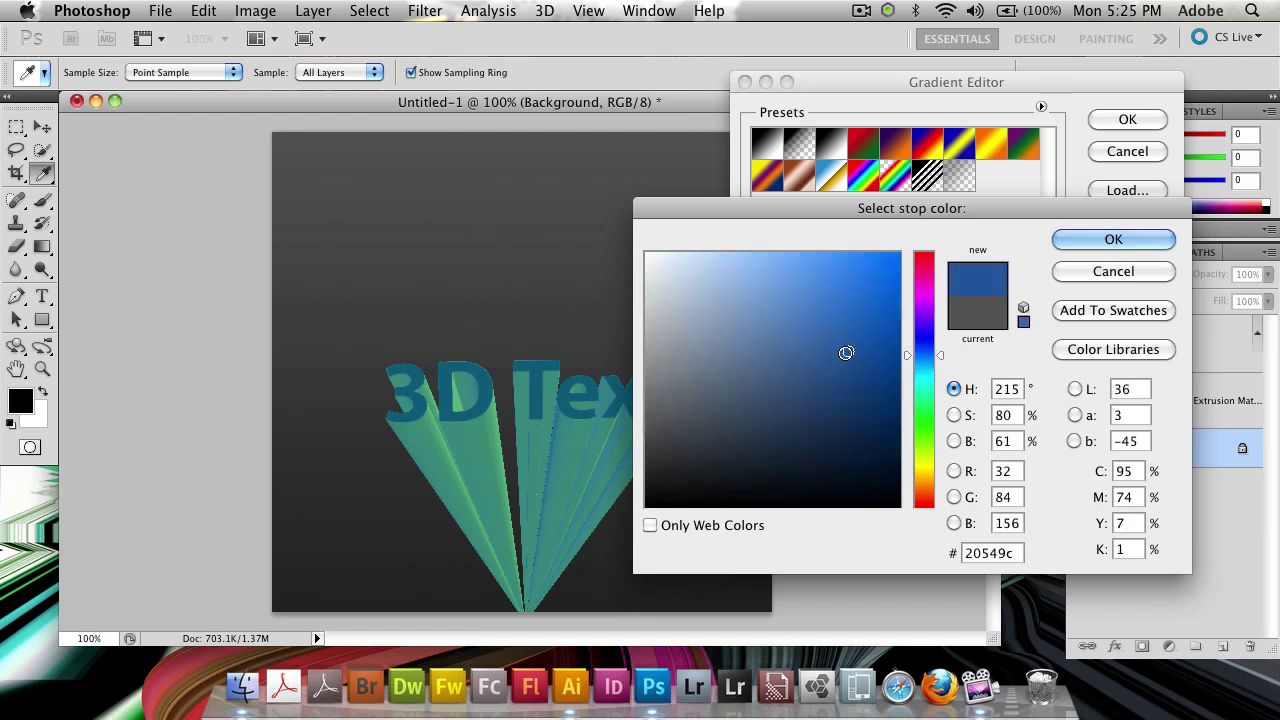
pyautogui.click(1113, 239)
pyautogui.press('Return')
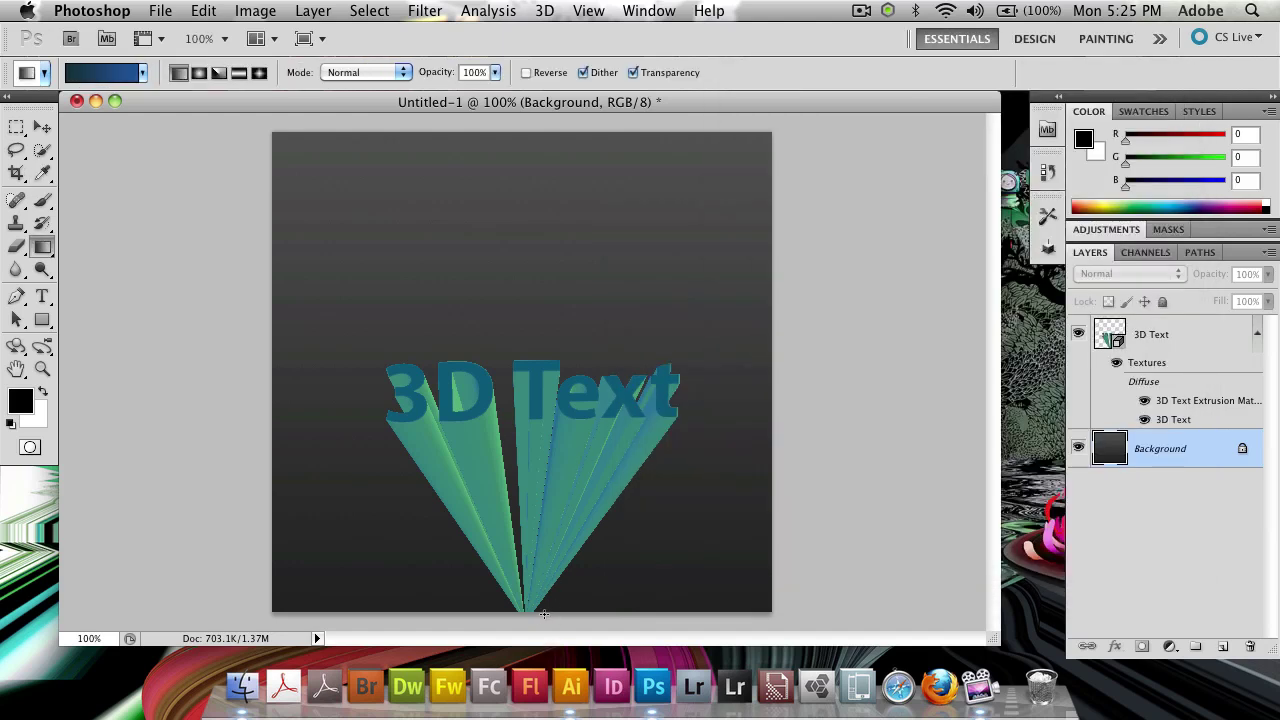
# - Fill the Background layer with the blue gradient, trying several directions and lengths and finishing with an upward one from dark to bright blue
pyautogui.moveTo(544, 614); pyautogui.dragTo(546, 132)
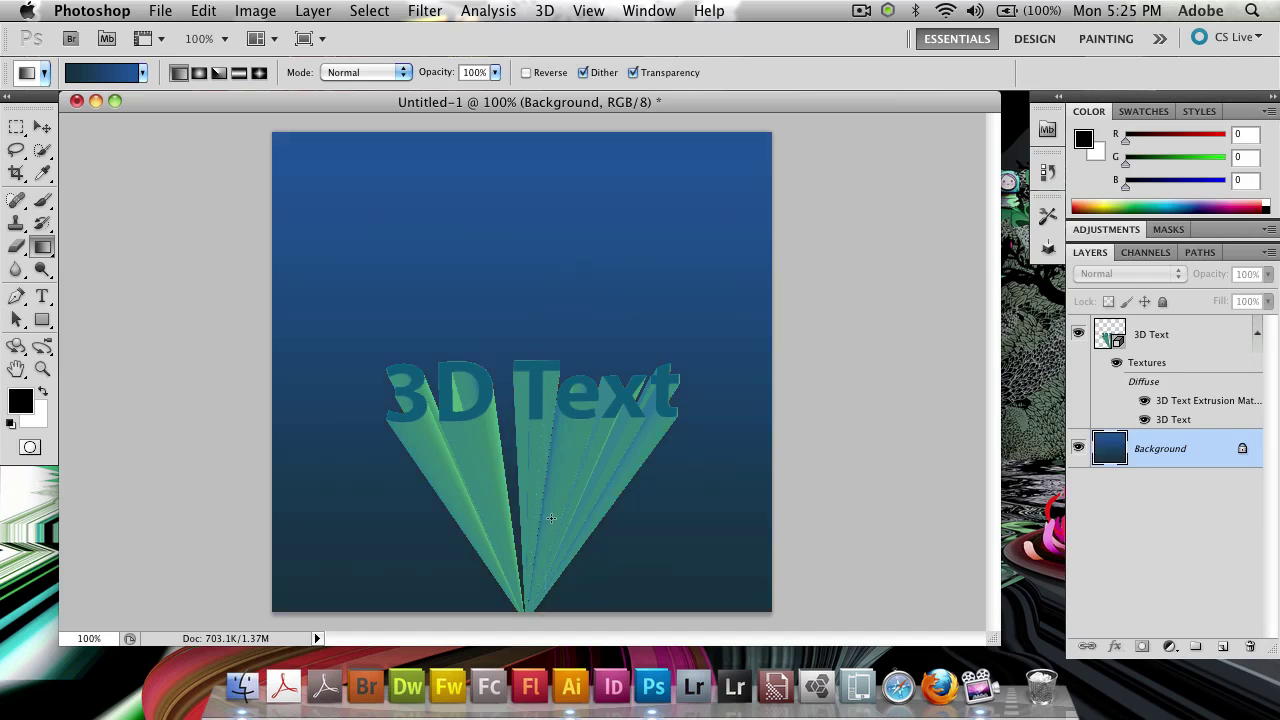
pyautogui.moveTo(1160, 457); pyautogui.dragTo(1187, 449)
pyautogui.moveTo(554, 302); pyautogui.dragTo(532, 516)
pyautogui.moveTo(574, 340); pyautogui.dragTo(580, 372)
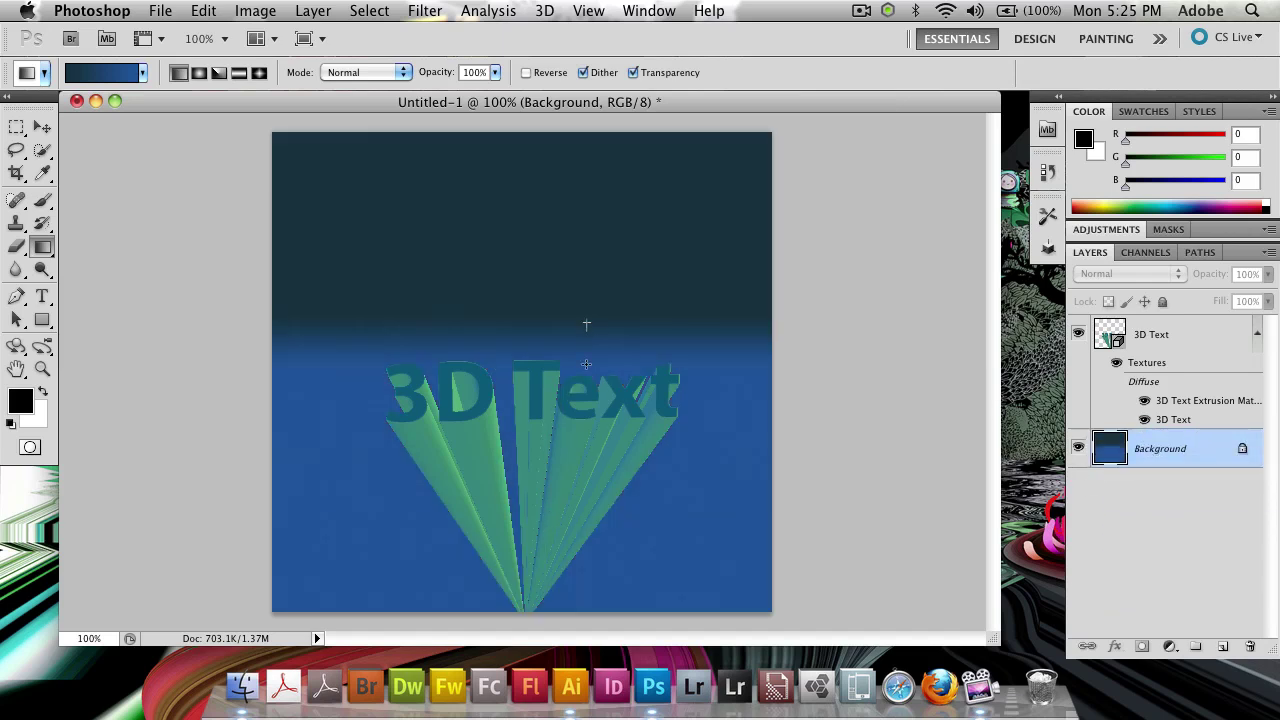
pyautogui.moveTo(598, 290); pyautogui.dragTo(594, 350)
pyautogui.moveTo(598, 450); pyautogui.dragTo(598, 250)
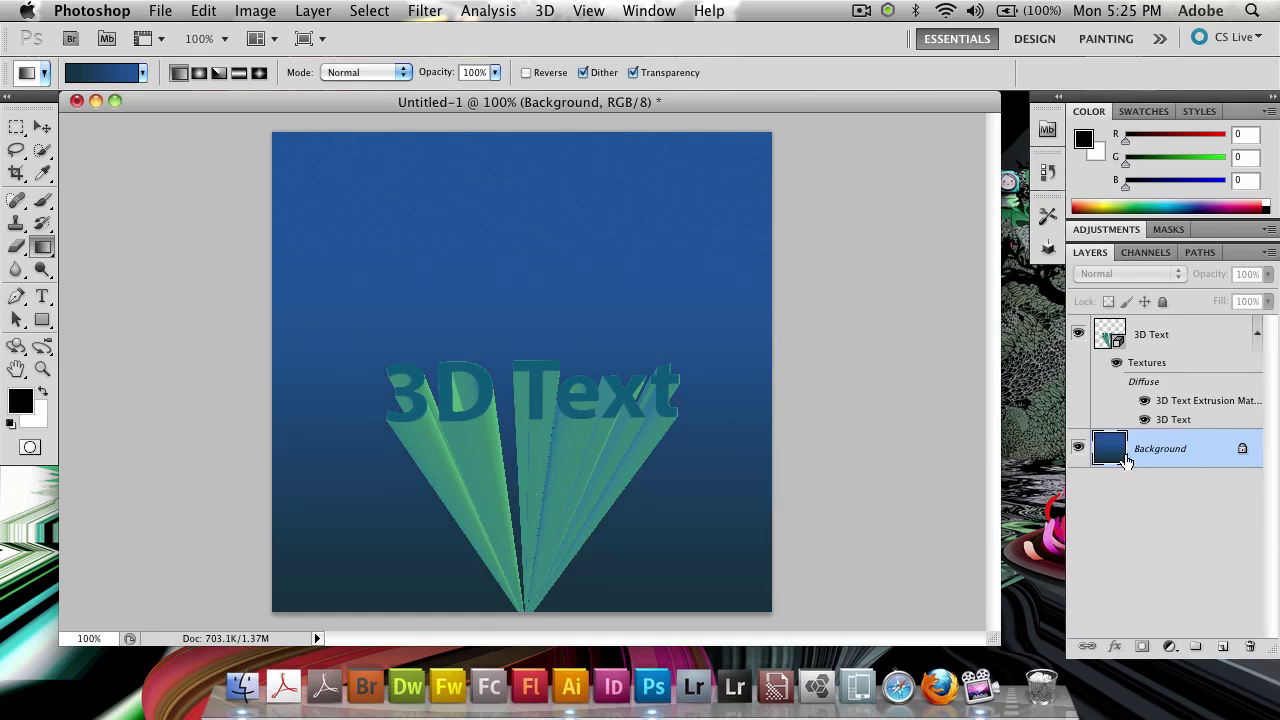
# - Colorize the Background layer with Hue/Saturation at hue 187, saturation 67 and lightness -47
pyautogui.press('super+u')
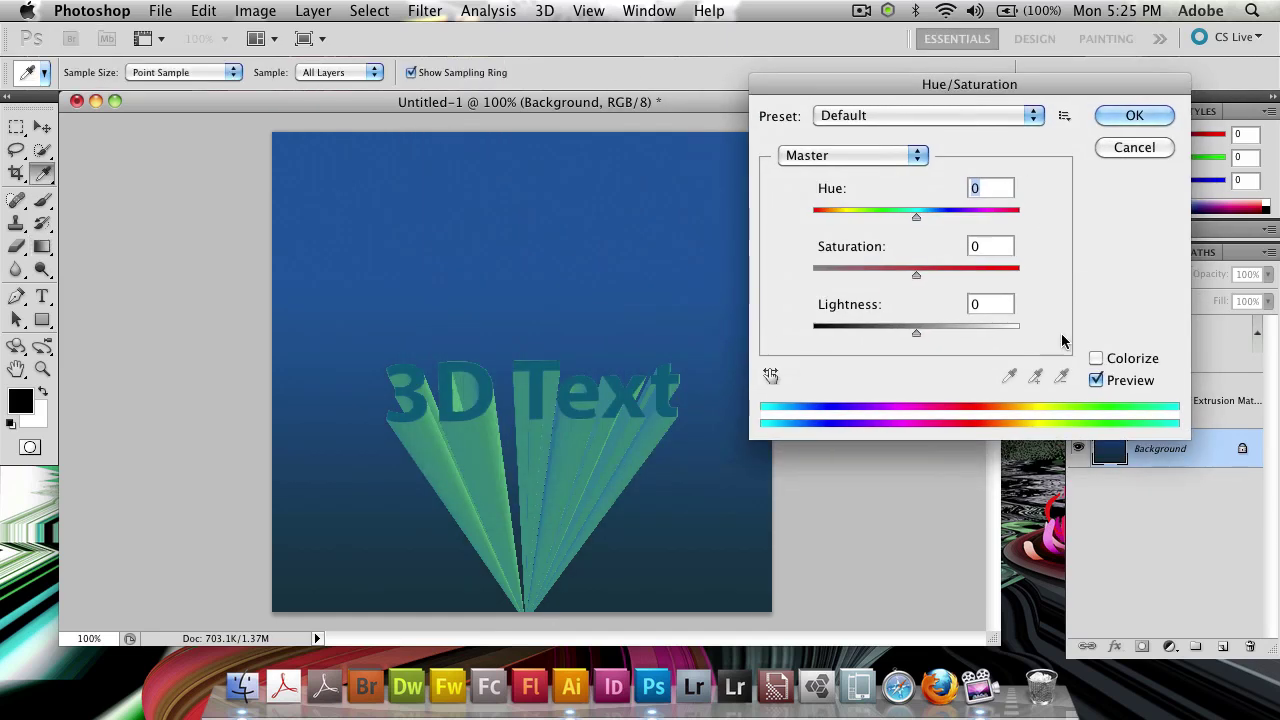
pyautogui.click(1096, 358)
pyautogui.moveTo(815, 217); pyautogui.dragTo(900, 228)
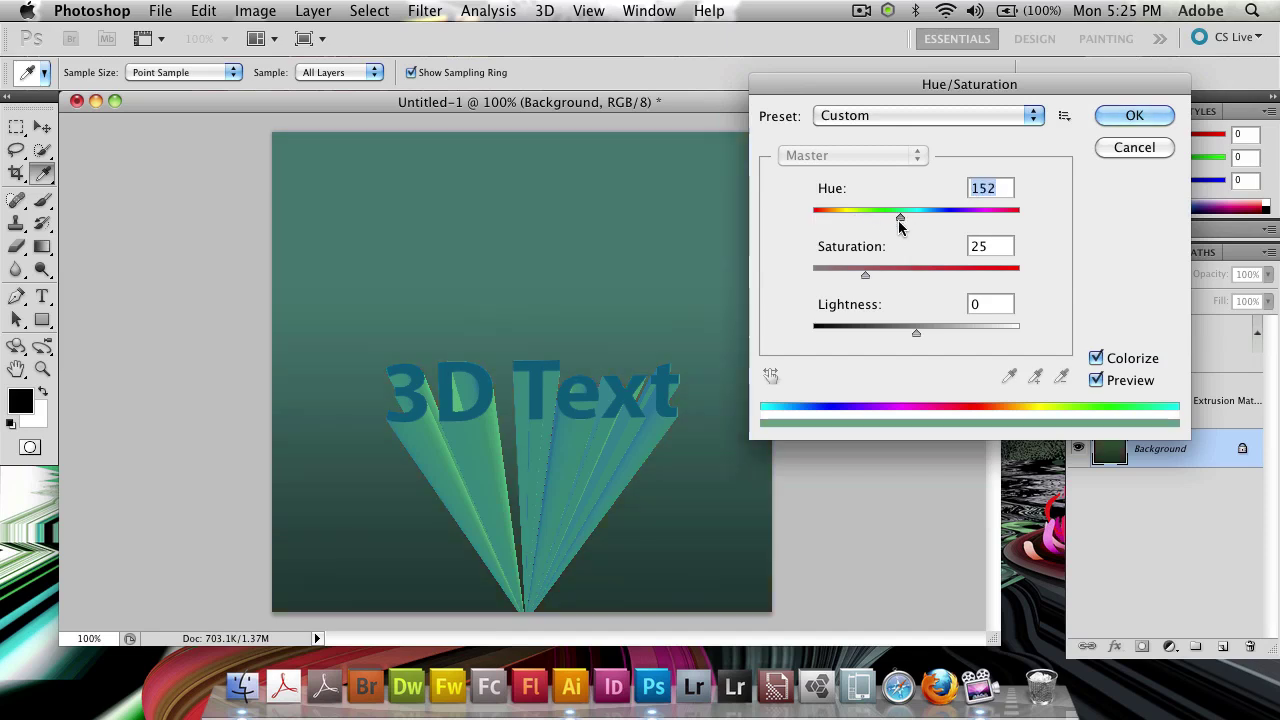
pyautogui.moveTo(865, 274); pyautogui.dragTo(951, 274)
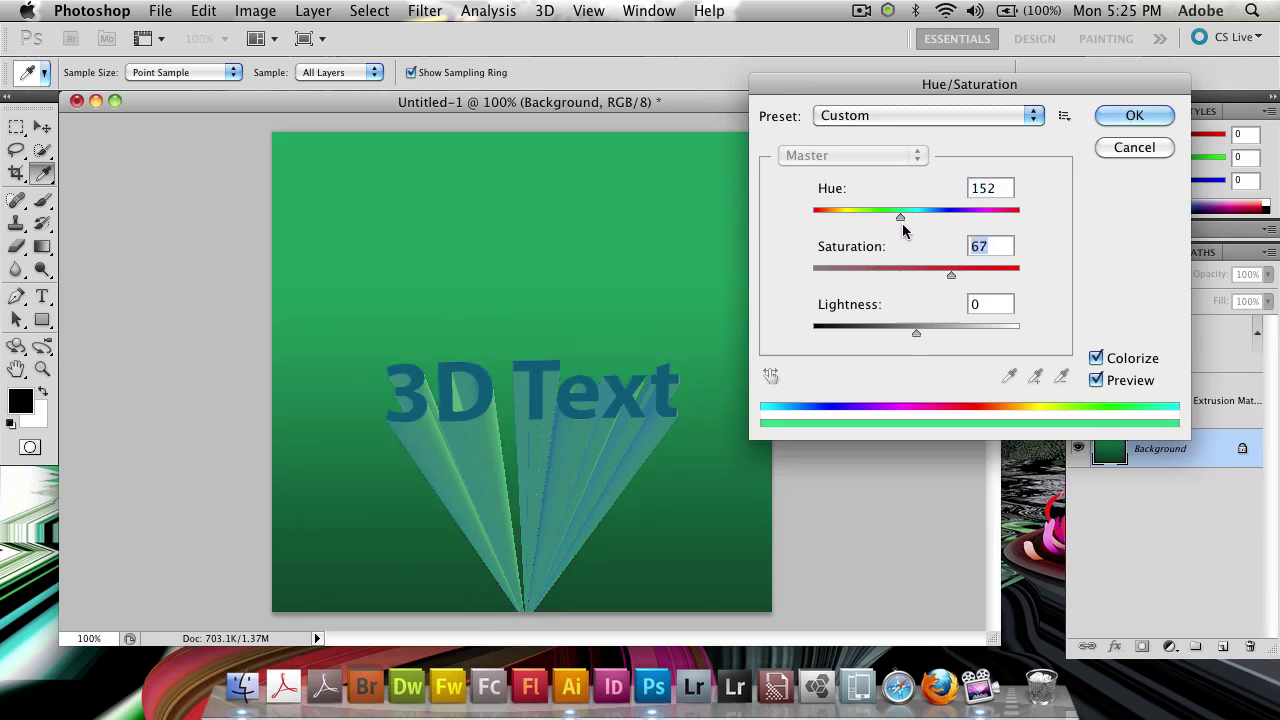
pyautogui.moveTo(901, 218); pyautogui.dragTo(920, 220)
pyautogui.moveTo(914, 335); pyautogui.dragTo(868, 336)
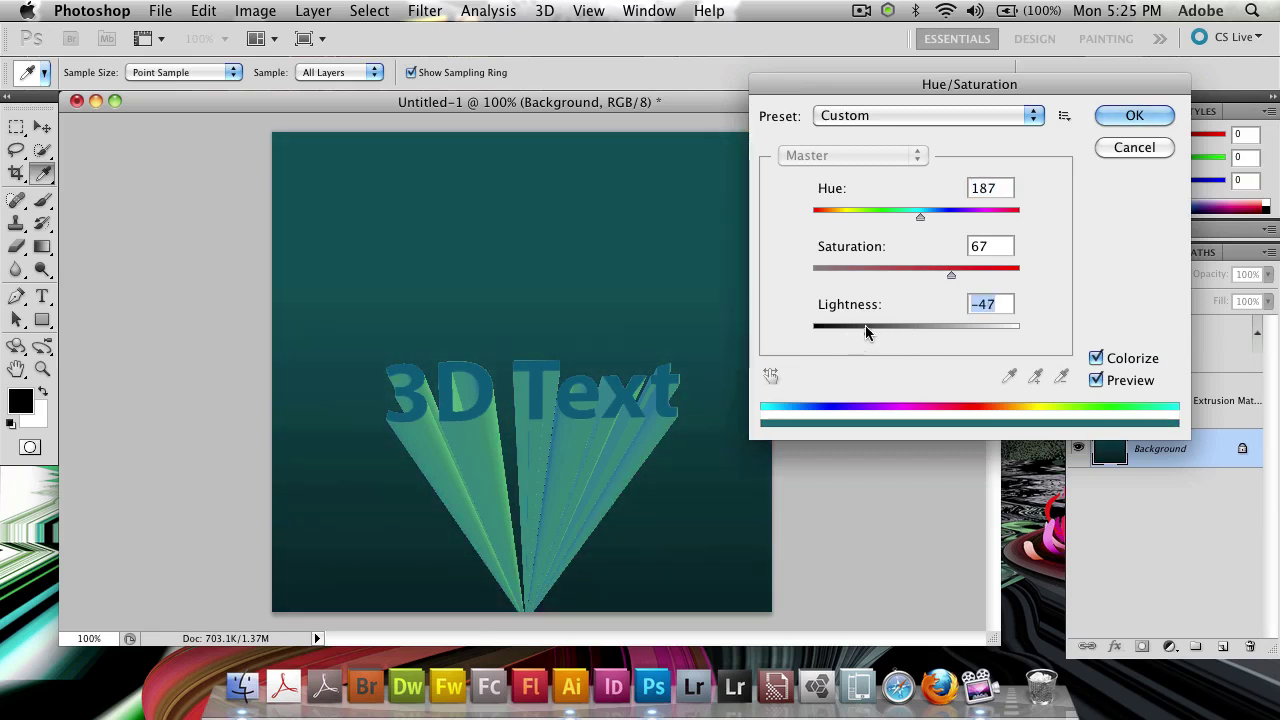
pyautogui.click(1132, 115)
# - Rotate the 3D Text object slightly to an orientation of X -23.4, Y 1.9, Z 19.6
pyautogui.click(1216, 347)
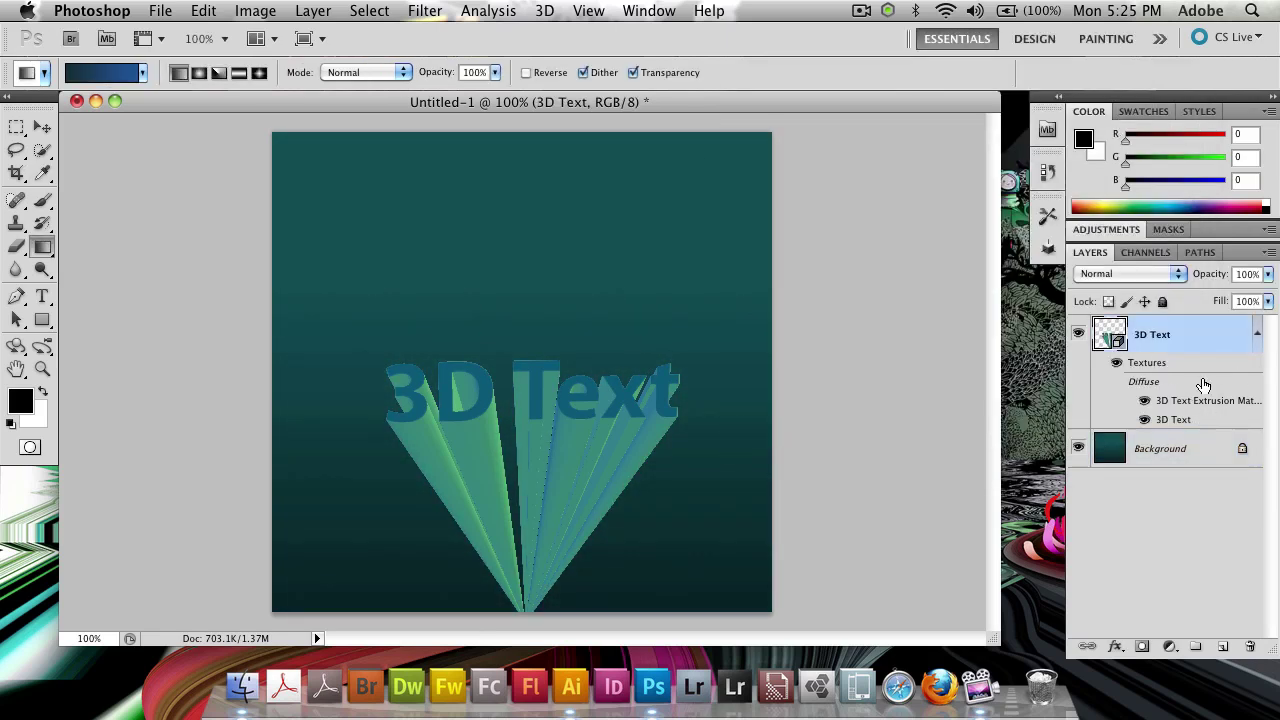
pyautogui.click(14, 364)
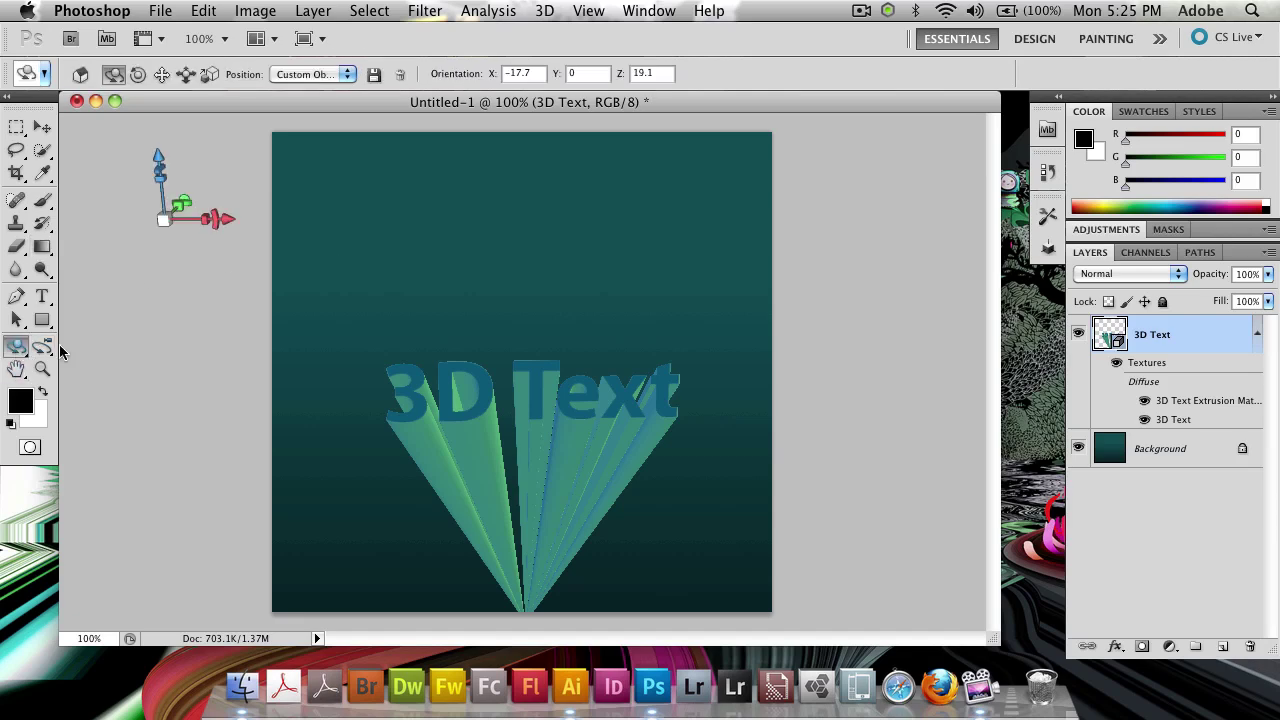
pyautogui.moveTo(580, 460); pyautogui.dragTo(552, 459)
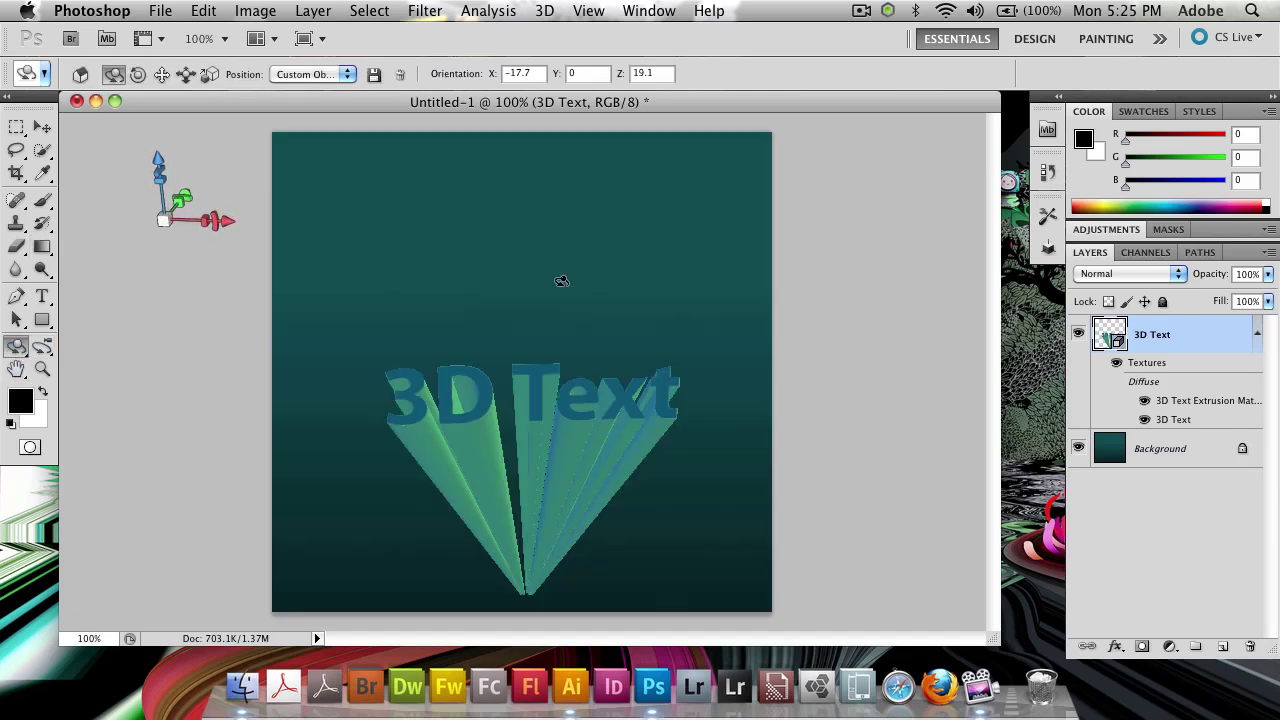
# - Try a drop shadow with a size of 54 px on the 3D Text layer and discard it
pyautogui.rightClick(1163, 346)
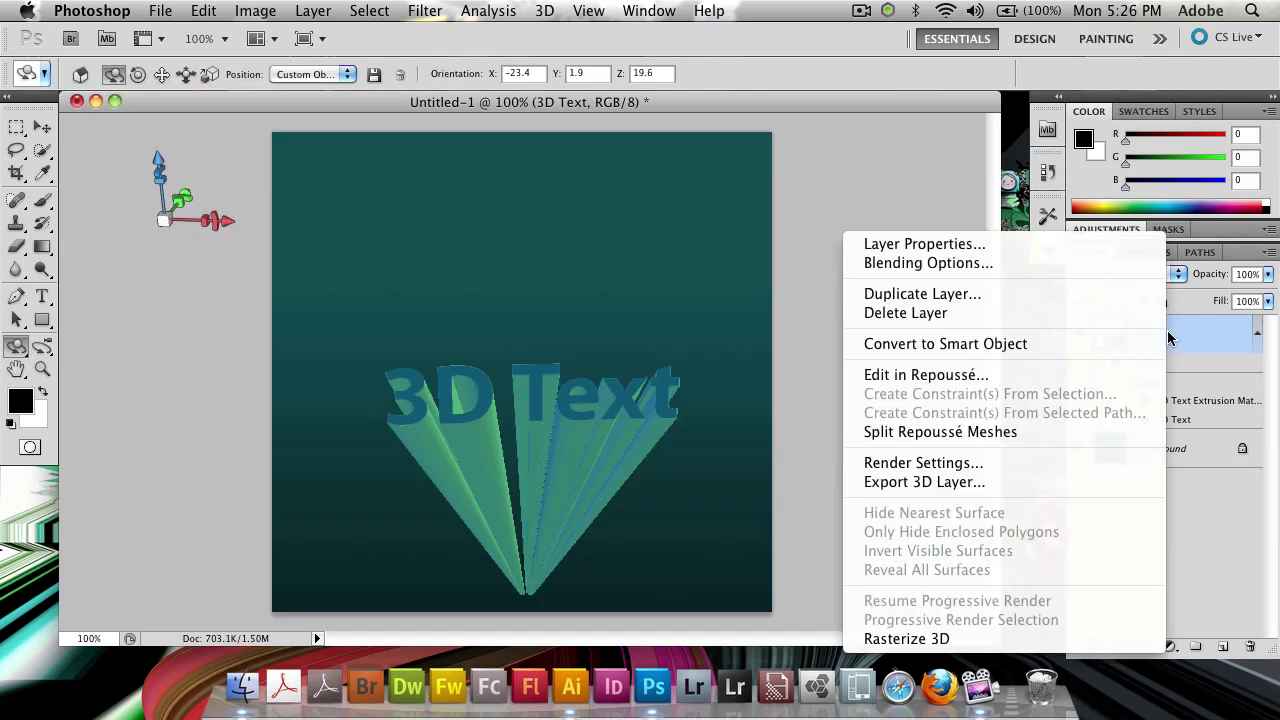
pyautogui.press('Escape')
pyautogui.press('h')
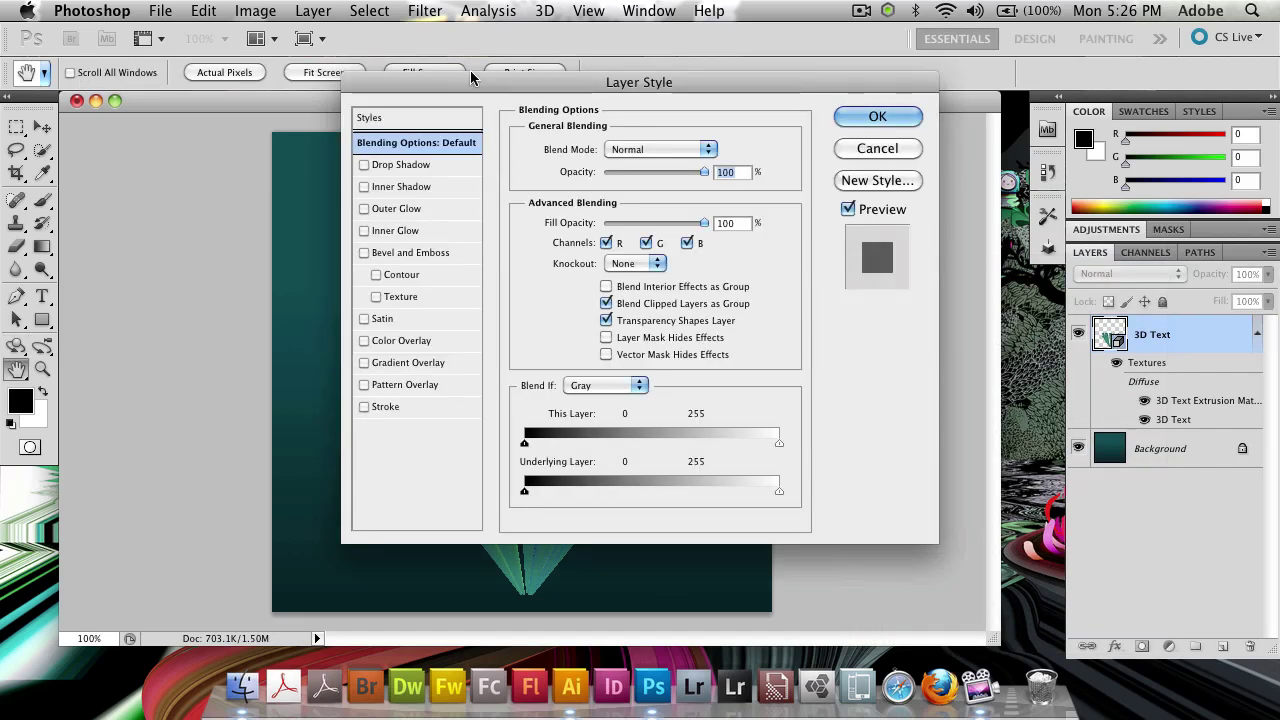
pyautogui.moveTo(568, 114); pyautogui.dragTo(966, 130)
pyautogui.click(855, 214)
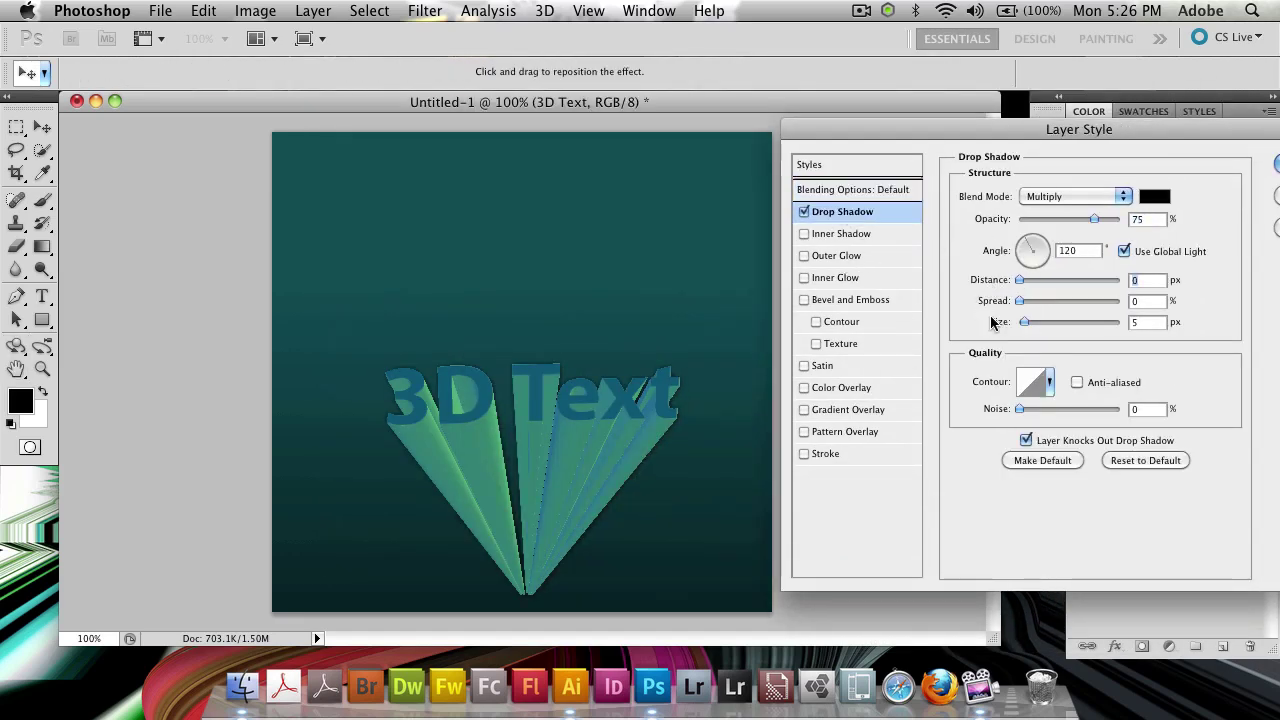
pyautogui.moveTo(1024, 322); pyautogui.dragTo(1045, 328)
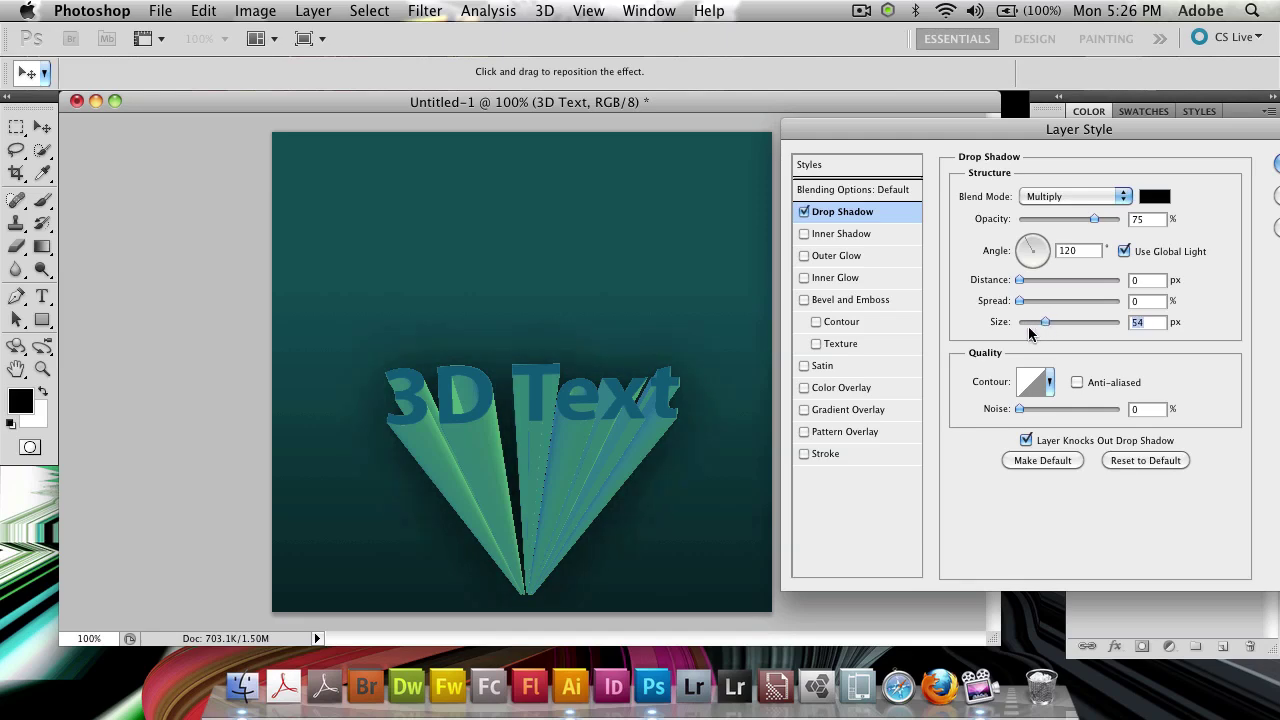
pyautogui.click(804, 211)
pyautogui.moveTo(1025, 137); pyautogui.dragTo(815, 136)
pyautogui.click(1114, 209)
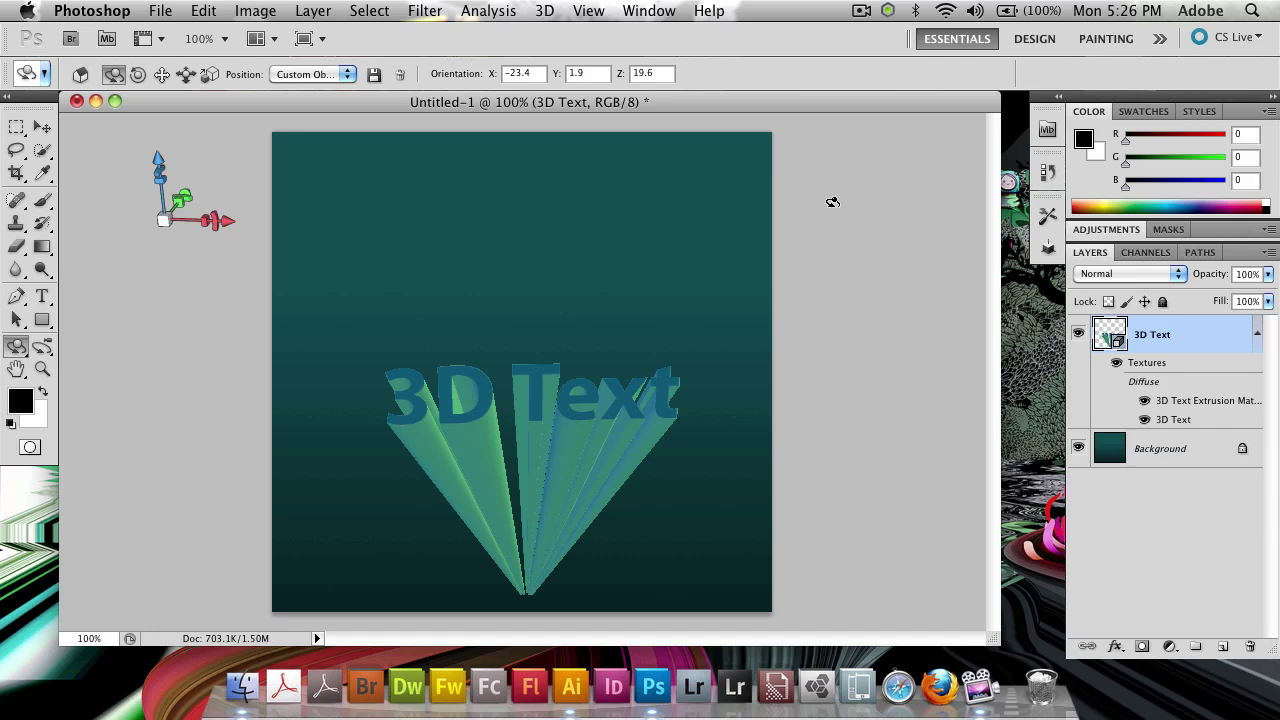
# - Move the 3D Text slightly down and left so its extrusion meets the canvas's bottom edge, and deselect the layer
pyautogui.press('v')
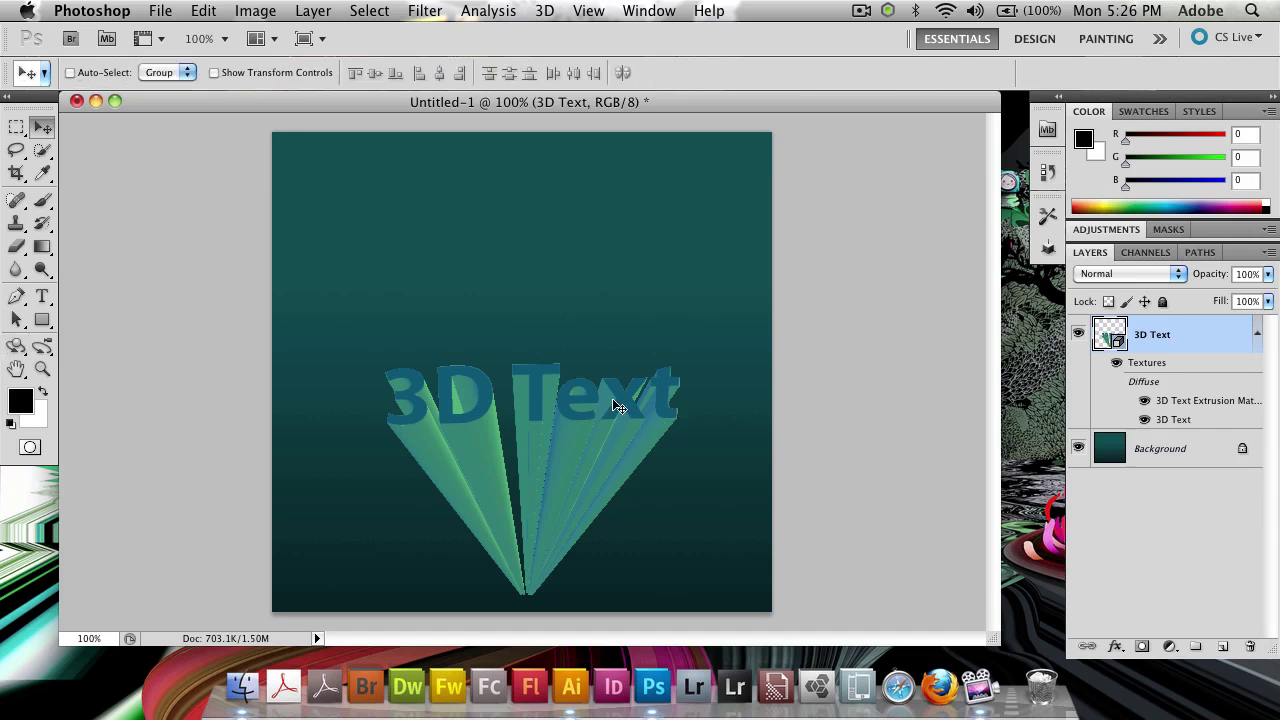
pyautogui.moveTo(600, 419); pyautogui.dragTo(593, 431)
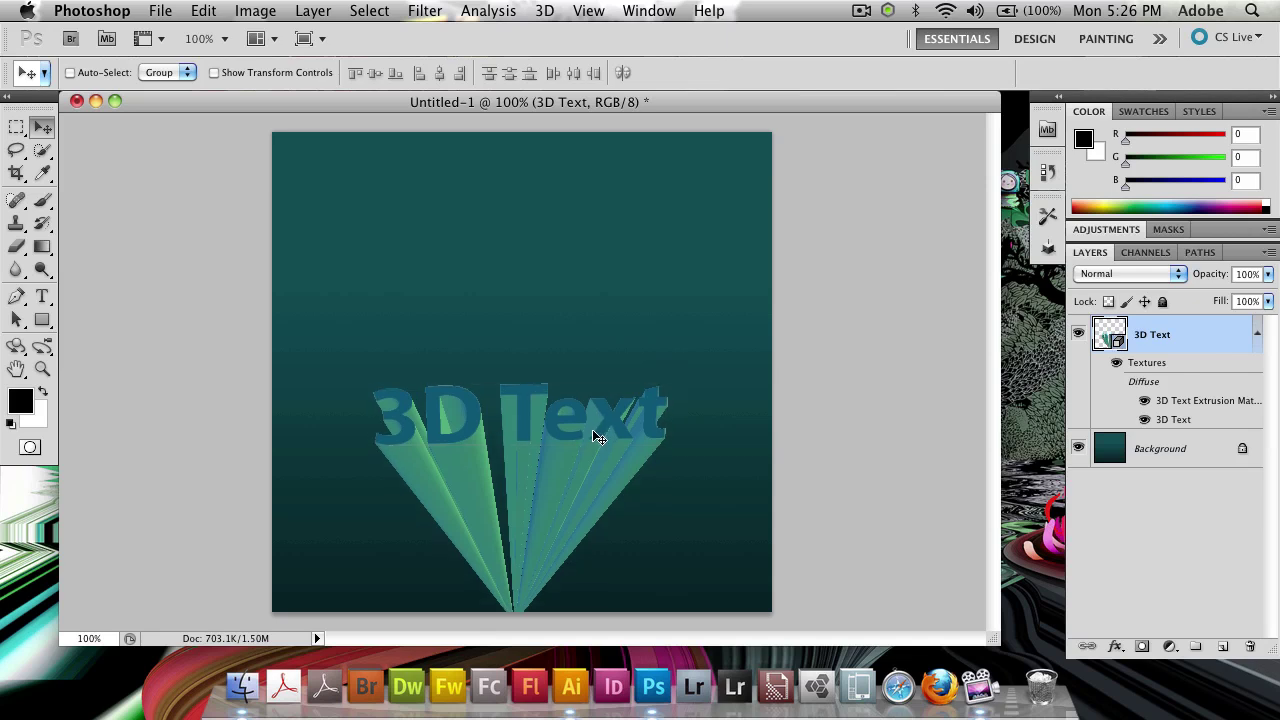
pyautogui.click(1168, 513)
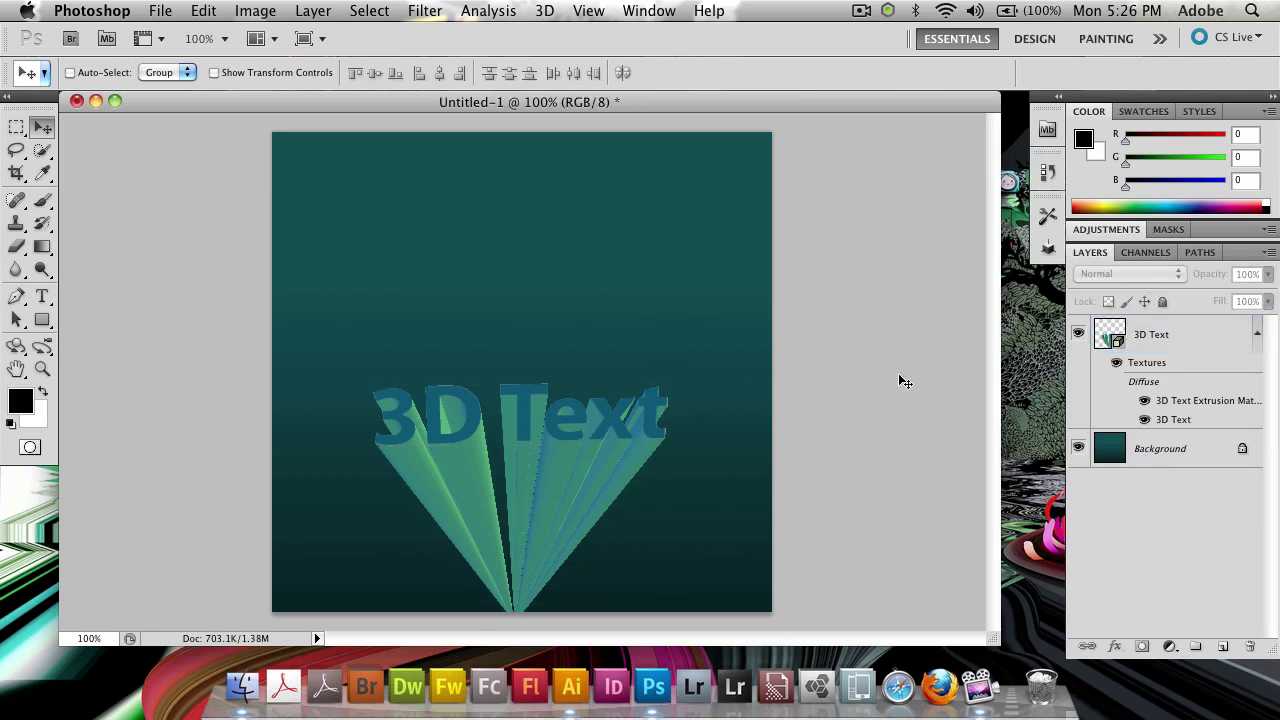